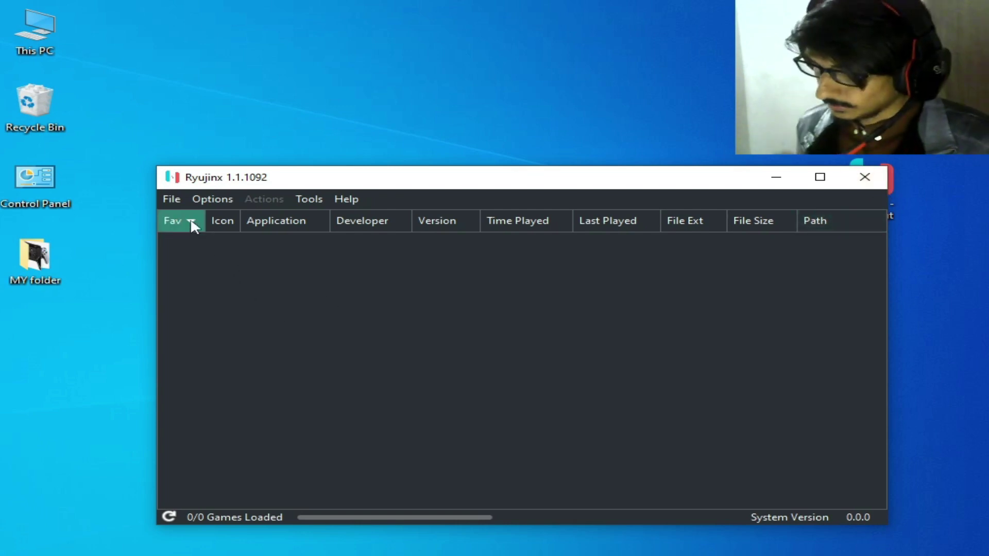
Step: Open Ryujinx's data folder in File Explorer and go into the profiles folder
left_click(172, 199)
left_click(223, 285)
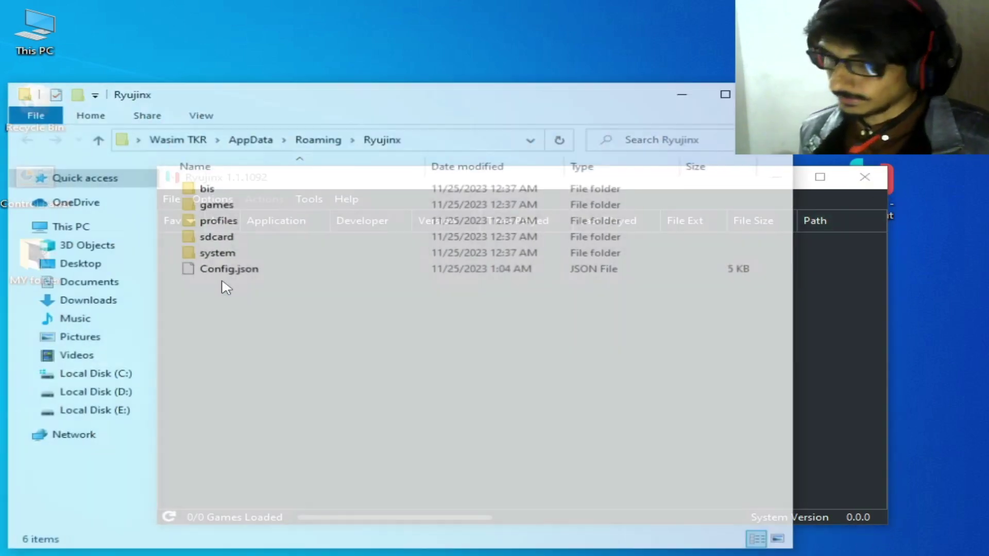
left_click(219, 236)
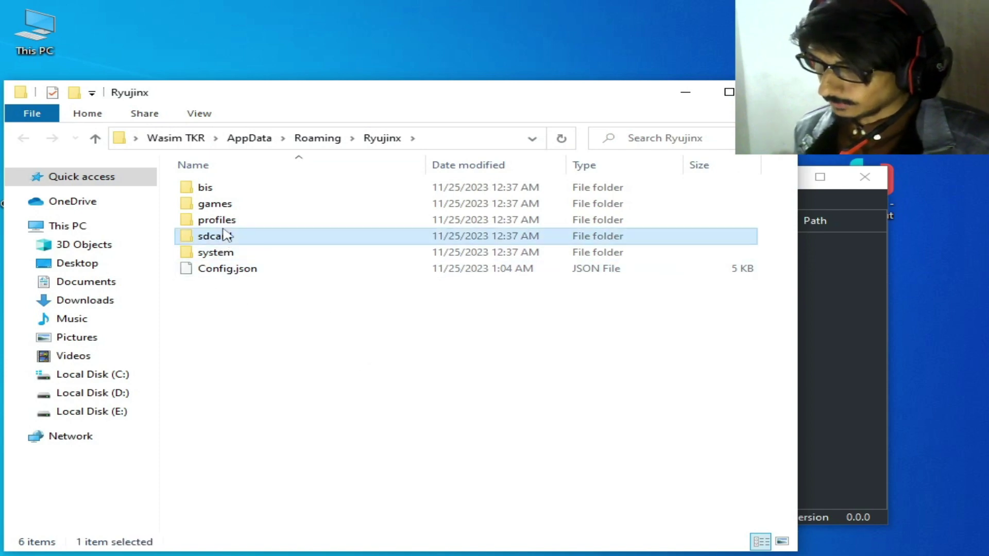
double_click(223, 220)
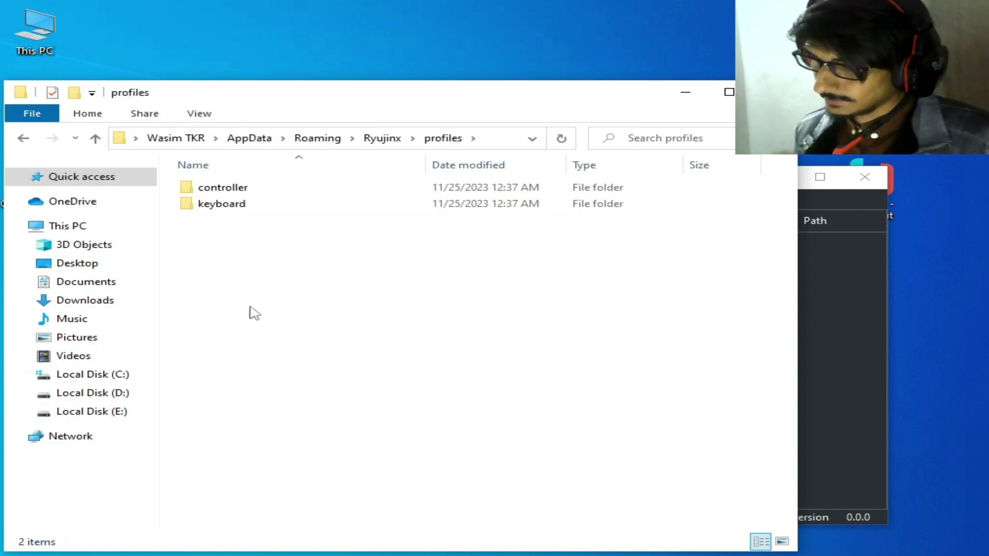
Step: Close Ryujinx, delete the controller and keyboard folders, and close File Explorer
left_click(865, 177)
left_click_drag(202, 233, 234, 194)
right_click(235, 194)
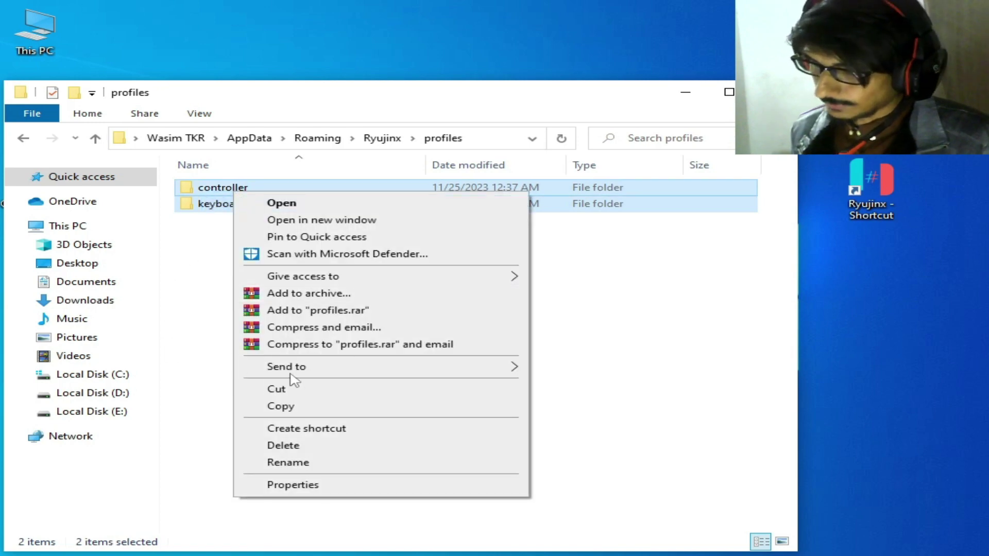
left_click(296, 447)
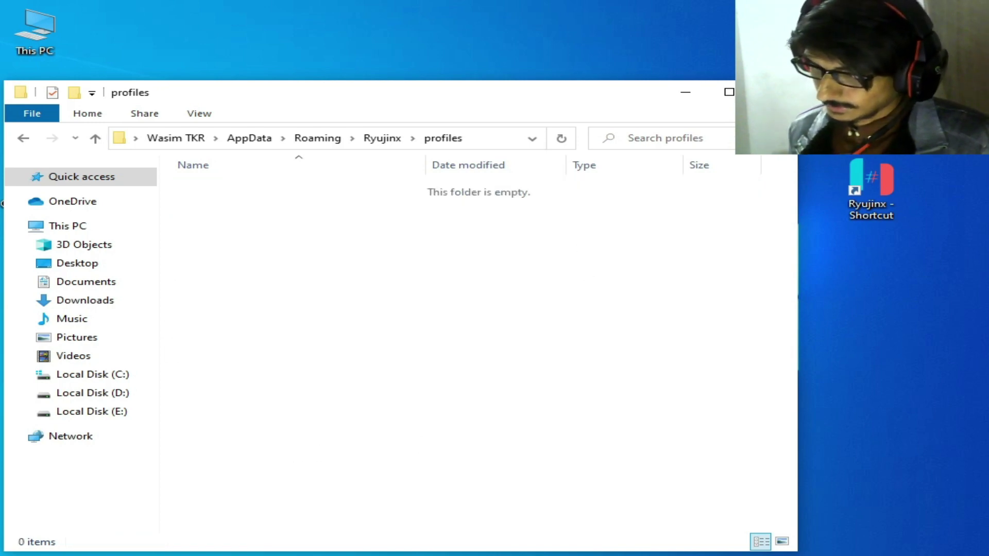
key("alt+F4")
Step: Launch Ryujinx from its desktop shortcut, then open Settings and close it unchanged
right_click(865, 189)
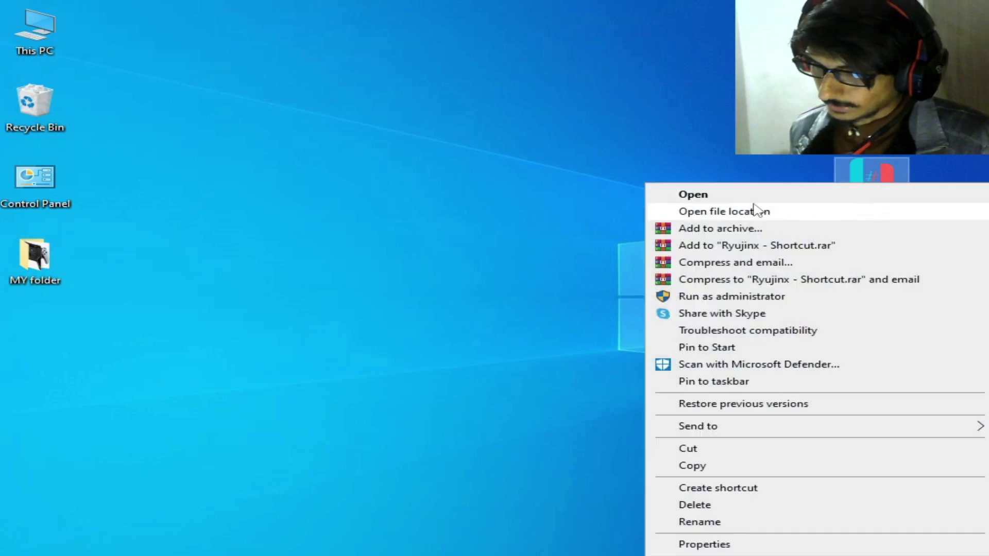
left_click(747, 199)
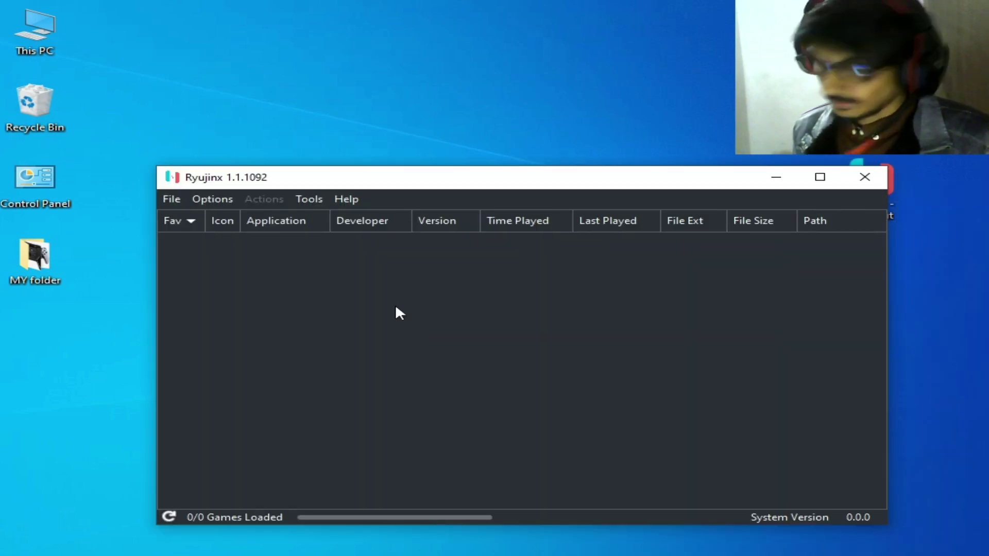
left_click(210, 201)
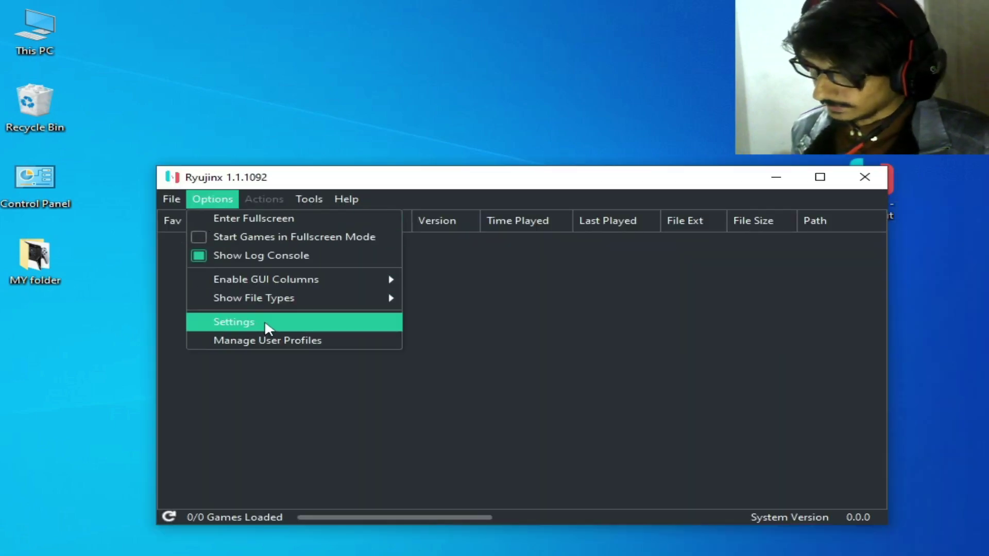
left_click(239, 320)
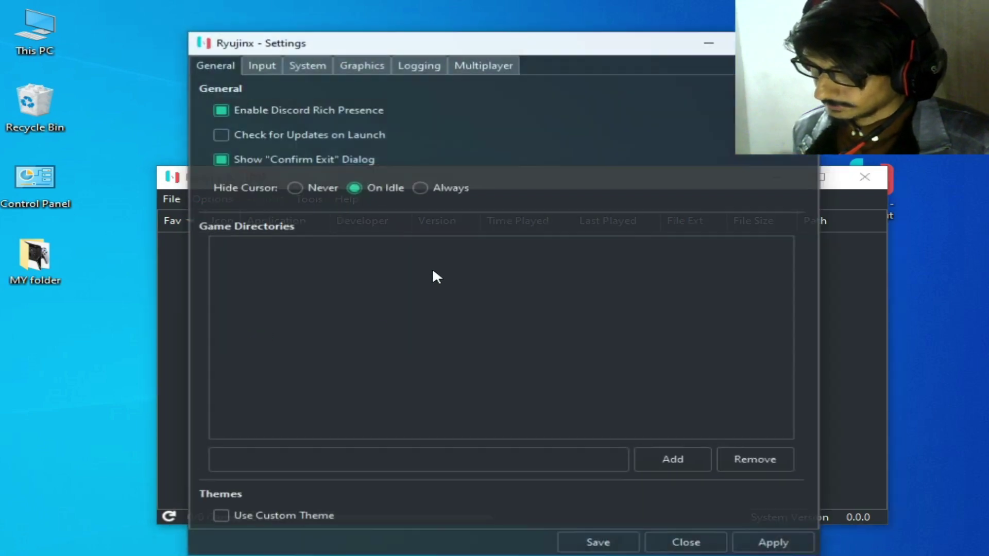
left_click(669, 539)
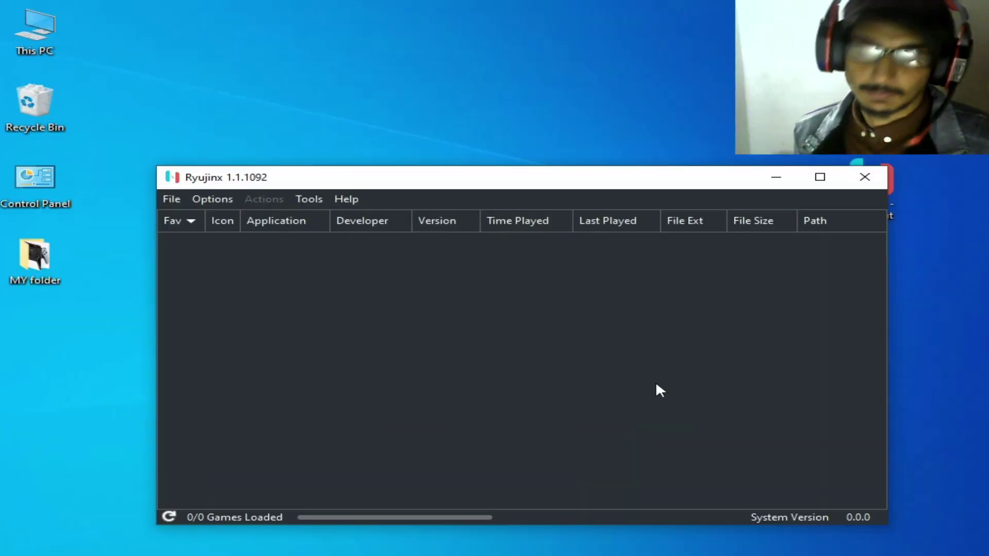
Step: Install firmware 16.1.0 from a folder on disk and confirm the installation
left_click(294, 200)
mouse_move(371, 218)
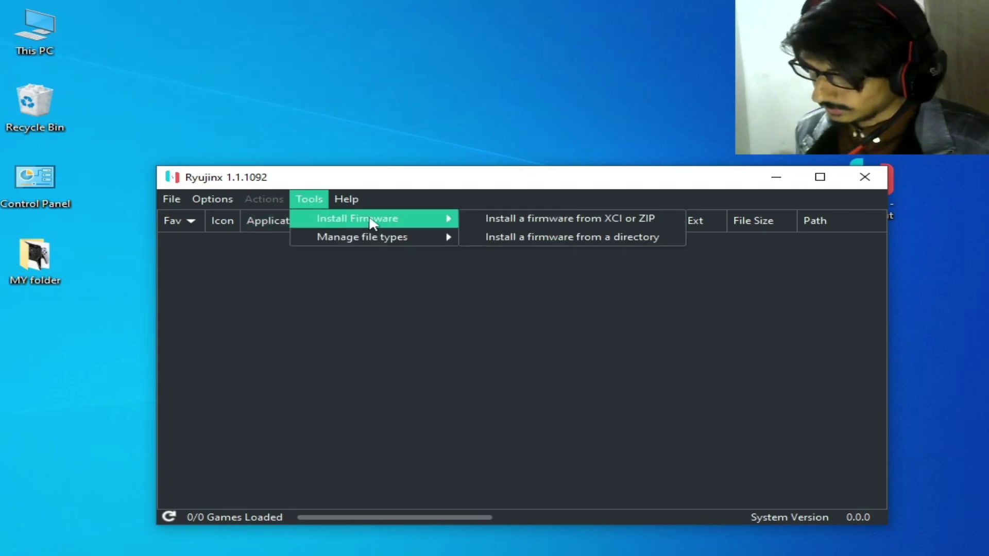
left_click(507, 238)
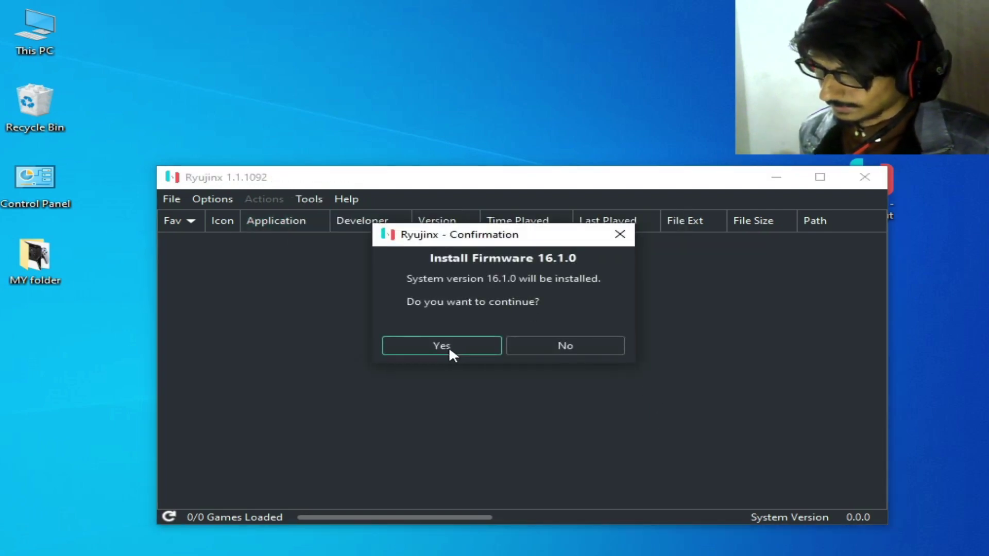
left_click(443, 346)
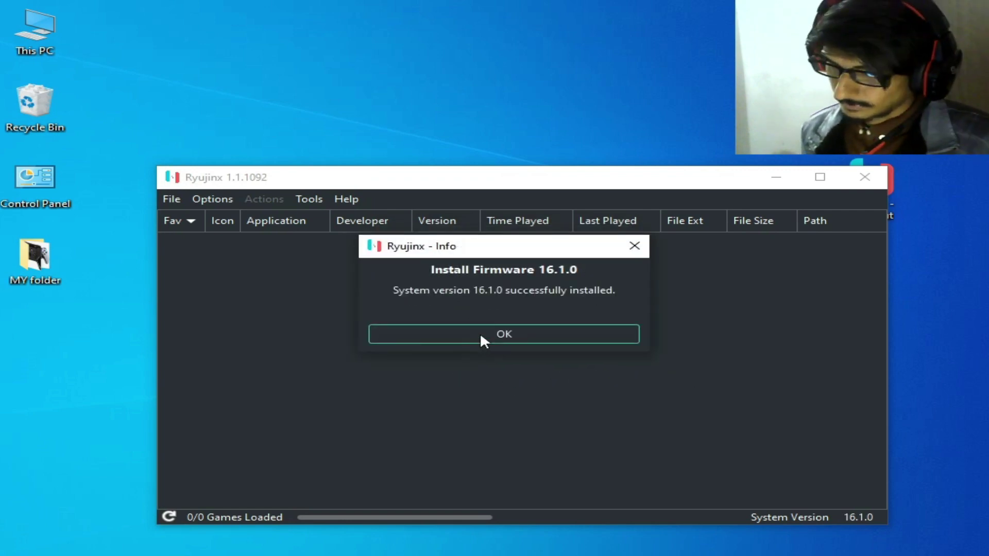
left_click(481, 336)
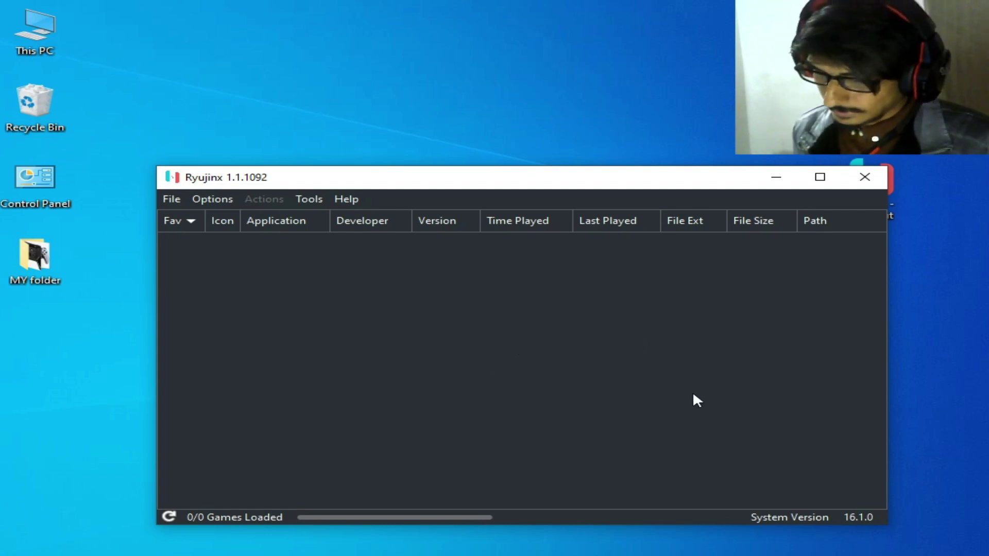
left_click(212, 200)
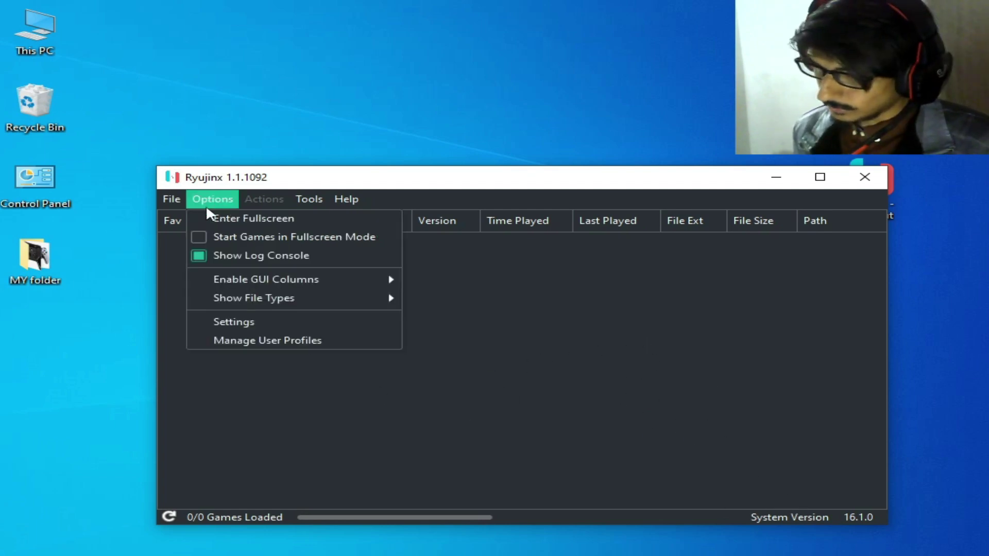
left_click(229, 321)
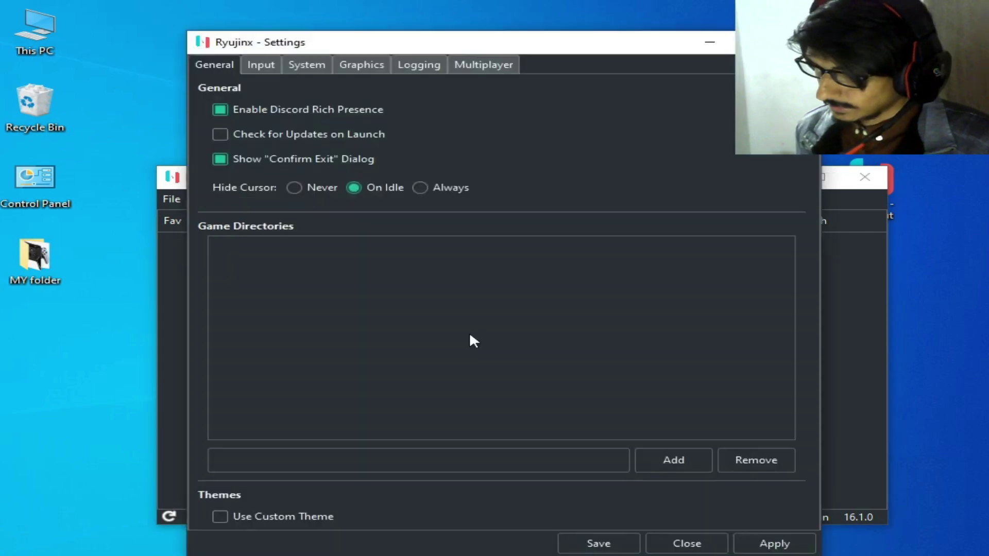
left_click(687, 544)
left_click(171, 199)
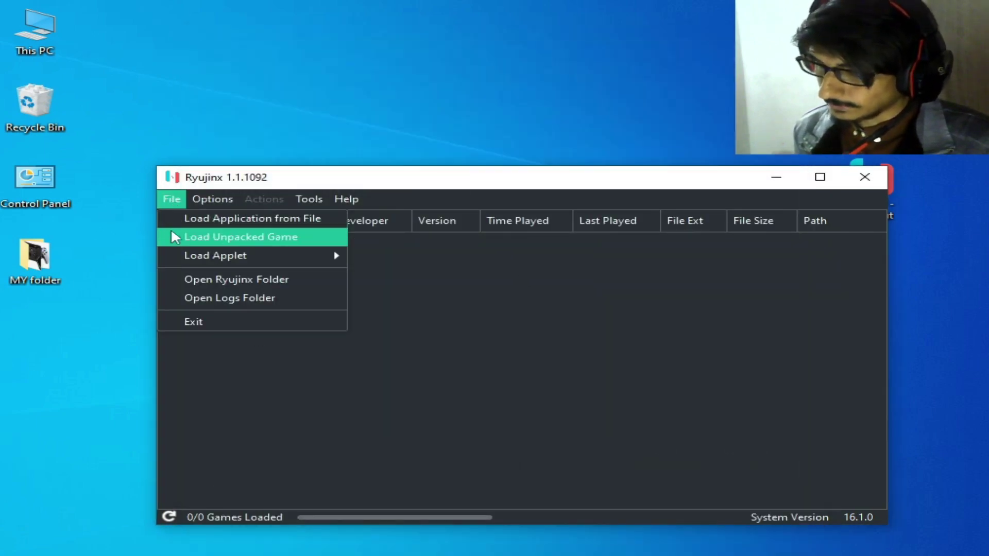
left_click(218, 282)
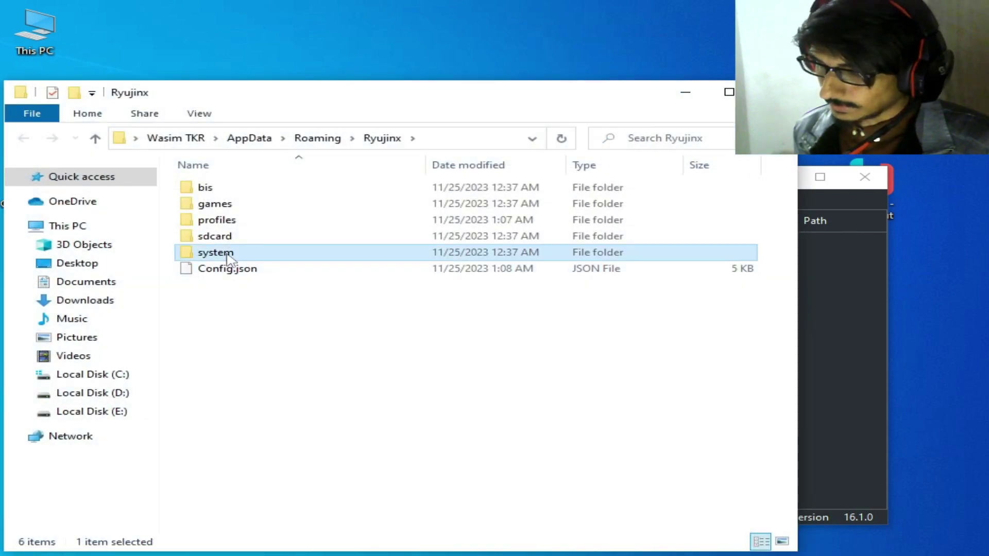
double_click(227, 255)
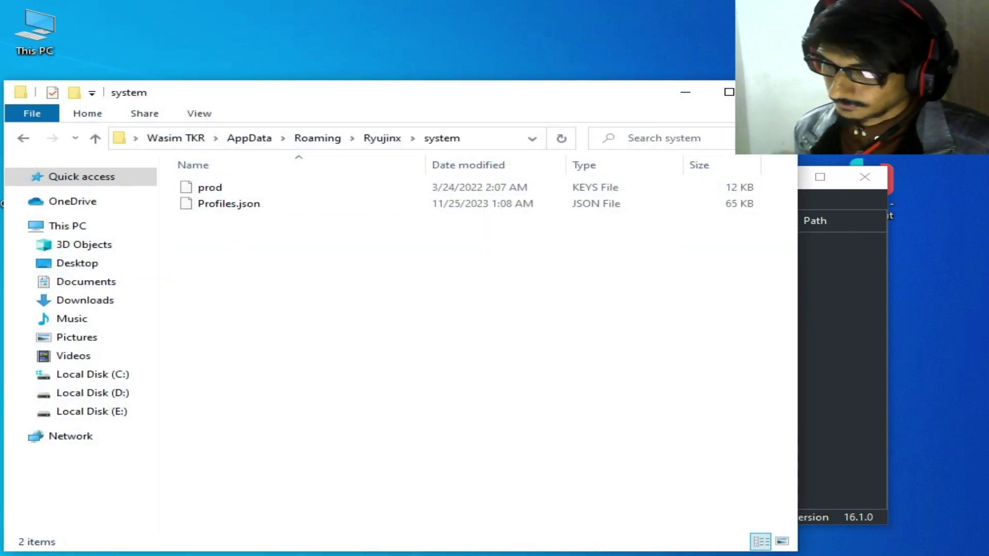
key("alt+F4")
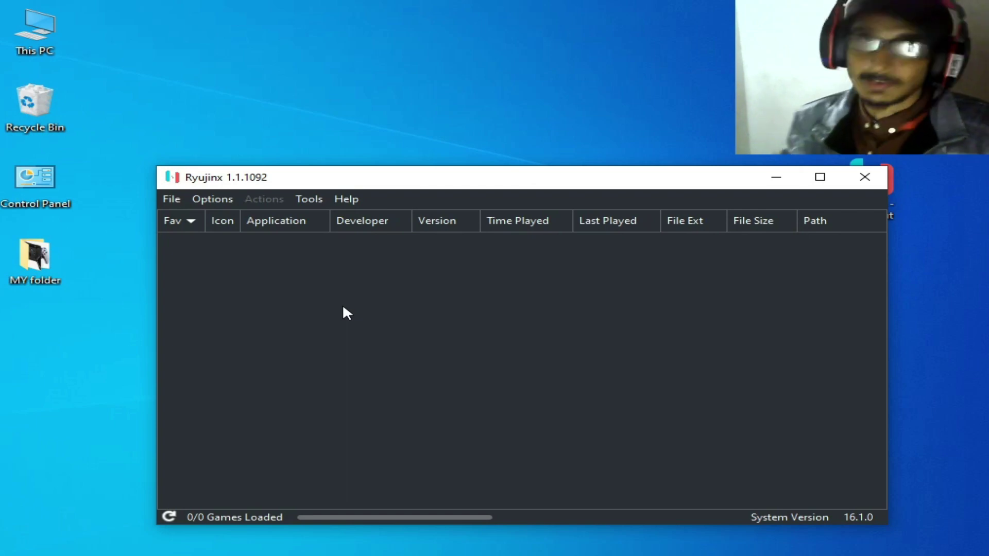
Step: Open Settings, switch to the Input tab, and open Player 1's controller configuration
left_click(212, 199)
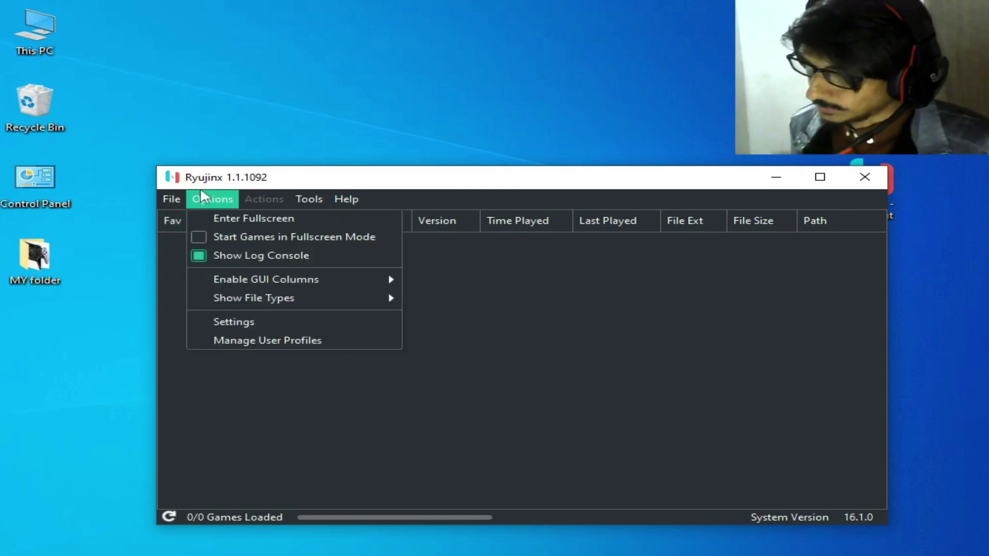
left_click(240, 322)
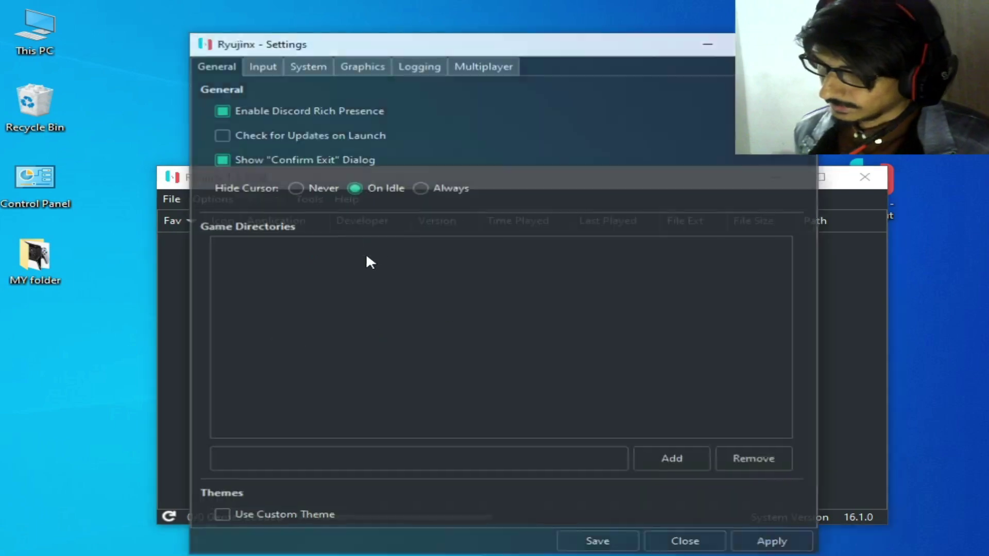
left_click(258, 73)
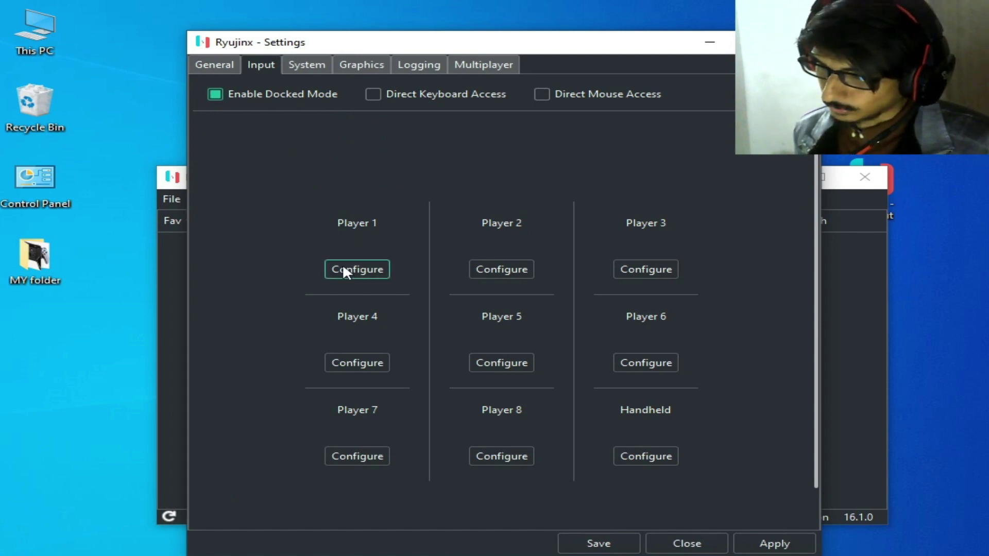
left_click(364, 267)
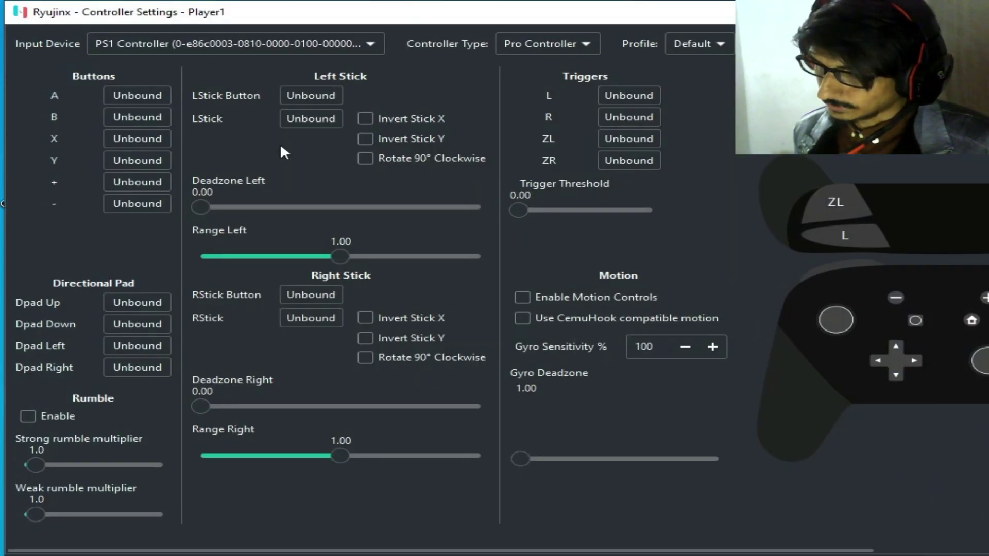
Step: Select the PS1 Controller as Player 1's input device, then close the controller settings
left_click(586, 44)
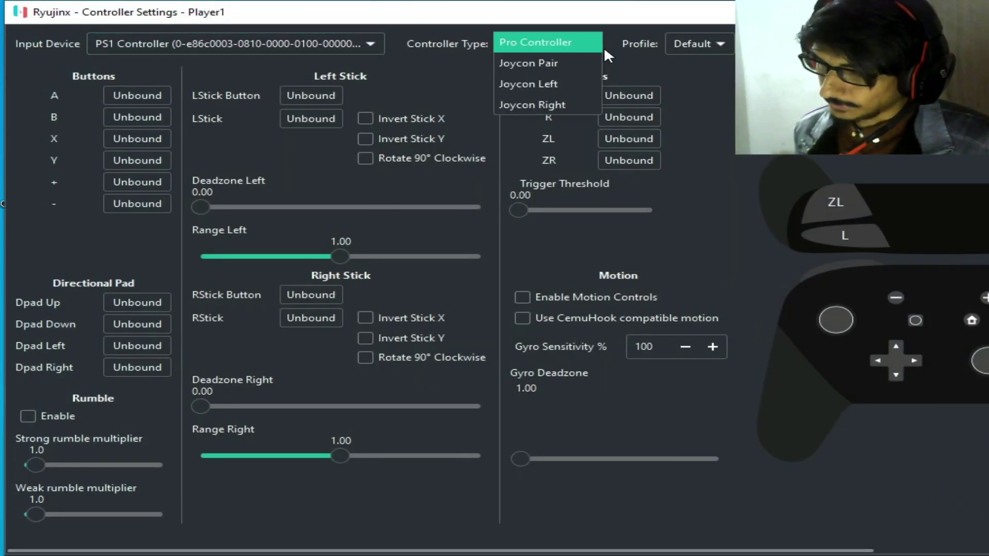
left_click(541, 39)
left_click(378, 42)
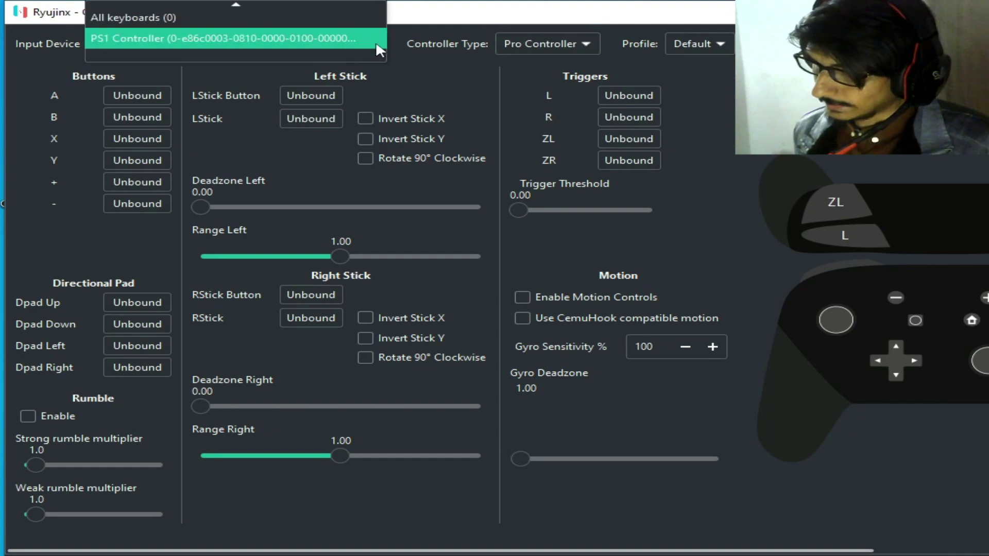
left_click(128, 31)
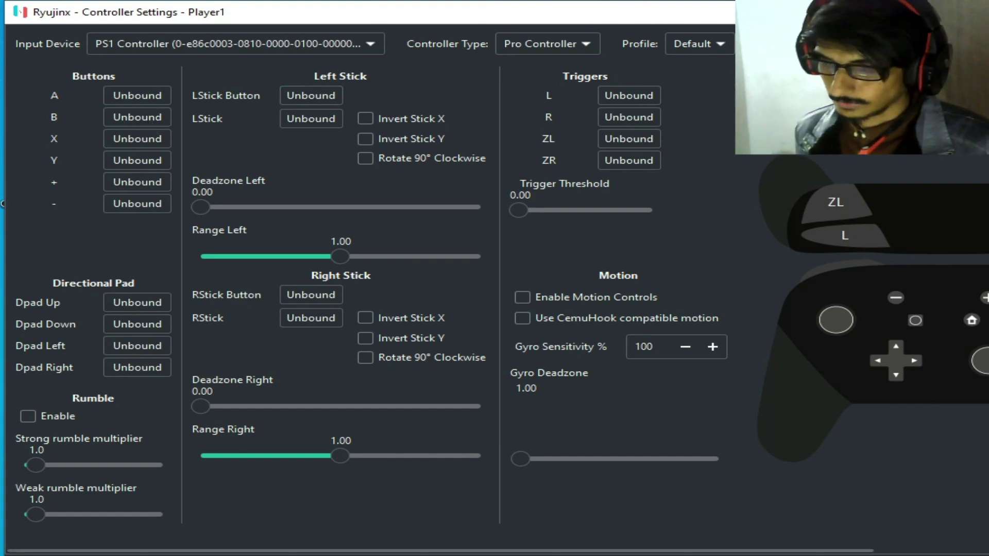
key("alt+F4")
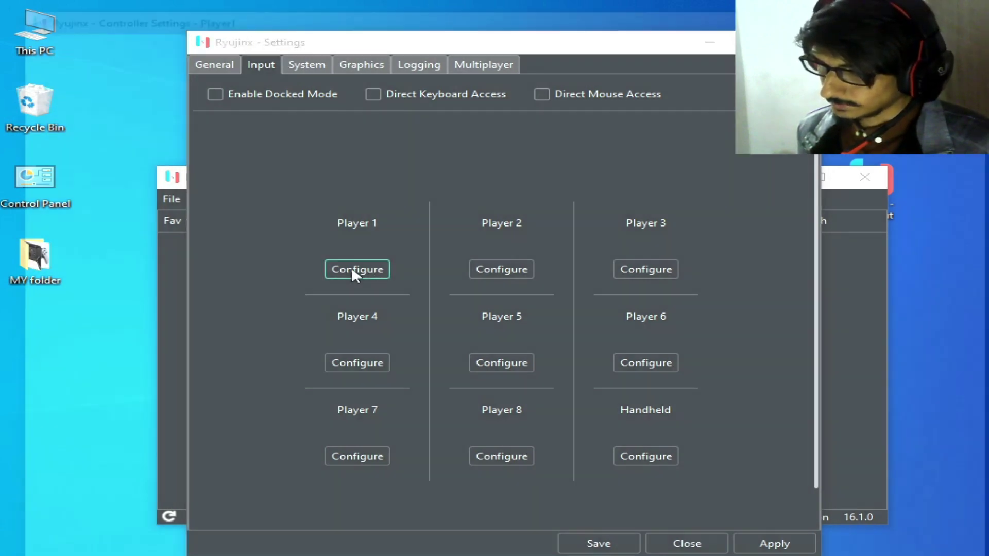
Step: Reopen Player 1's configuration, set PS1 Controller as a Pro Controller, and start binding A
left_click(350, 270)
left_click(366, 45)
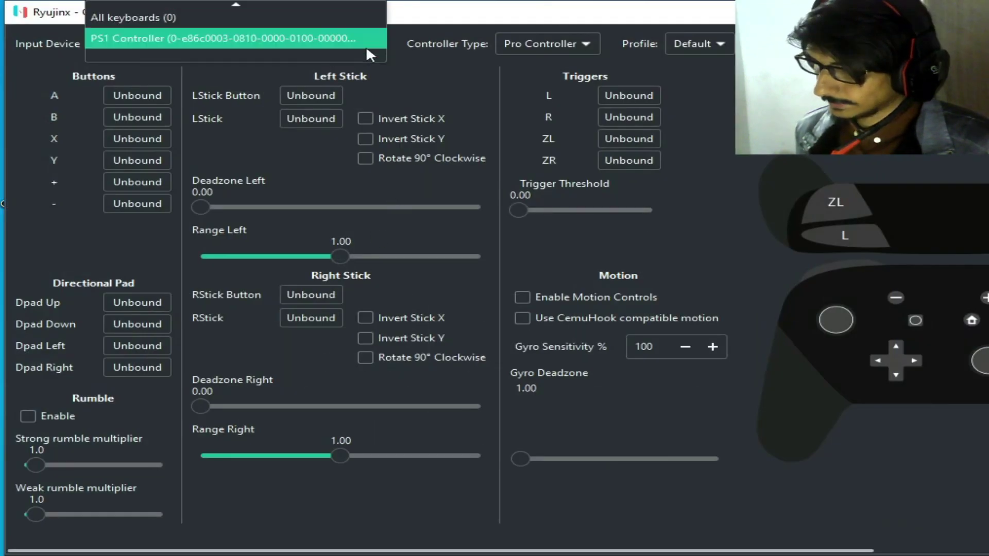
left_click(147, 39)
left_click(558, 44)
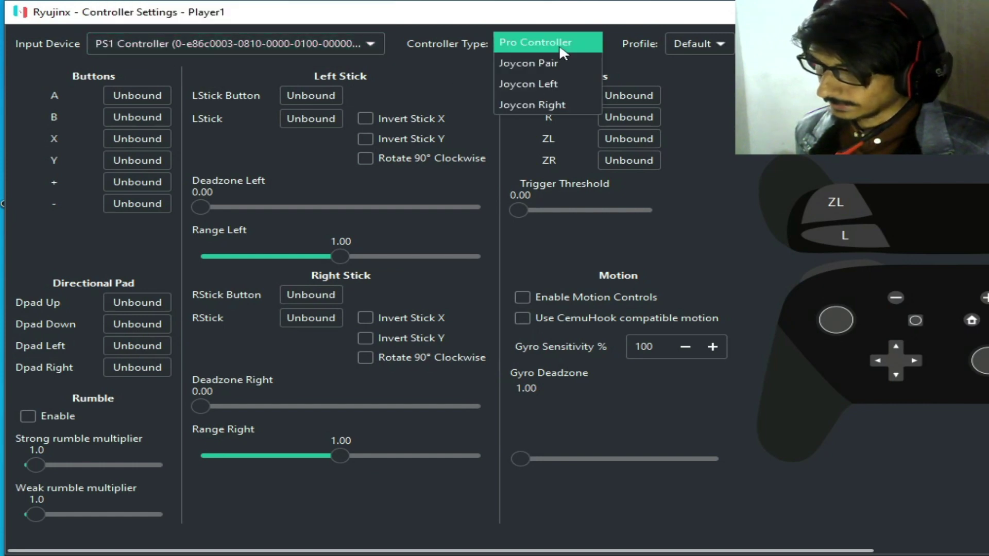
left_click(541, 43)
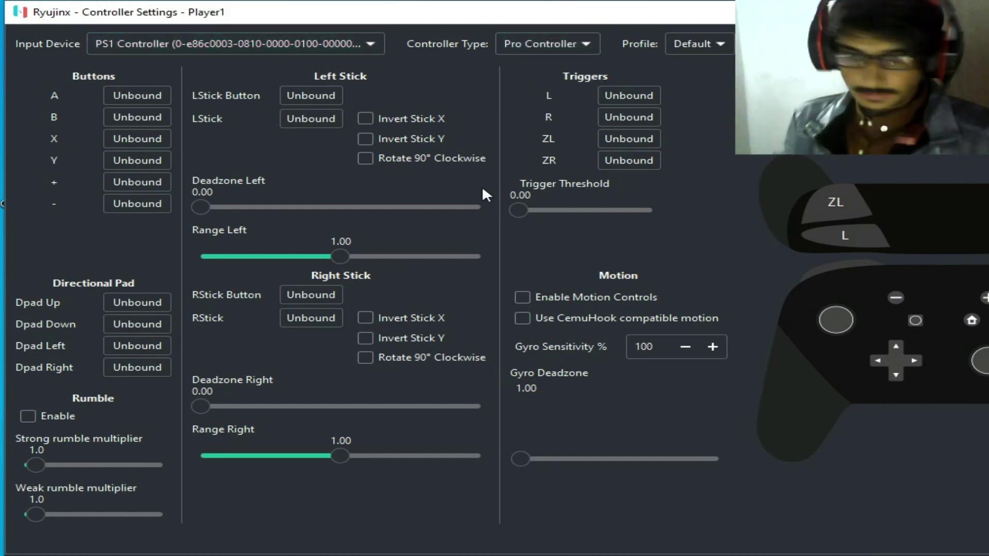
left_click(136, 96)
Step: Assign a pad press to the A button and turn off Docked Mode
left_click(137, 118)
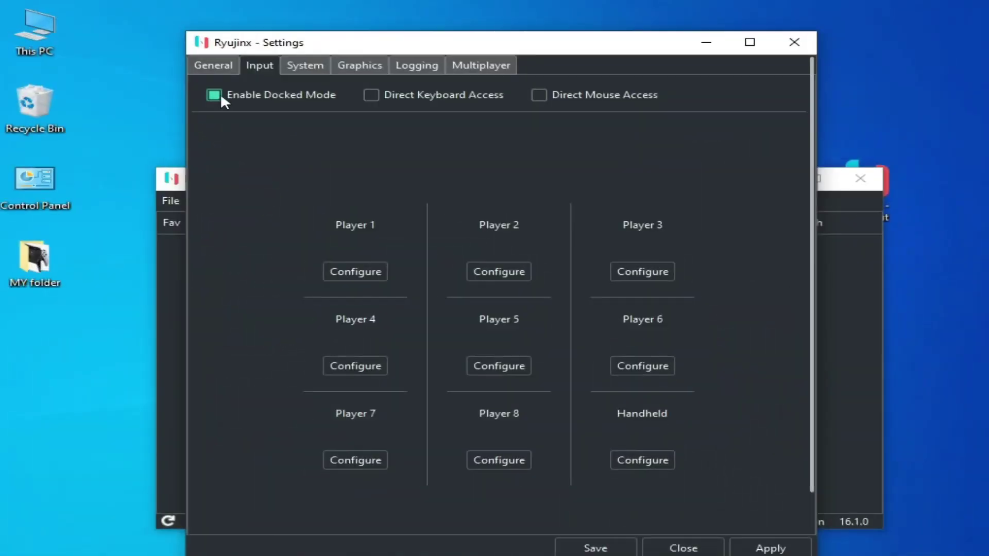
left_click(217, 95)
Step: Reopen Player 1's configuration and confirm PS1 Controller with Pro Controller type
left_click(370, 266)
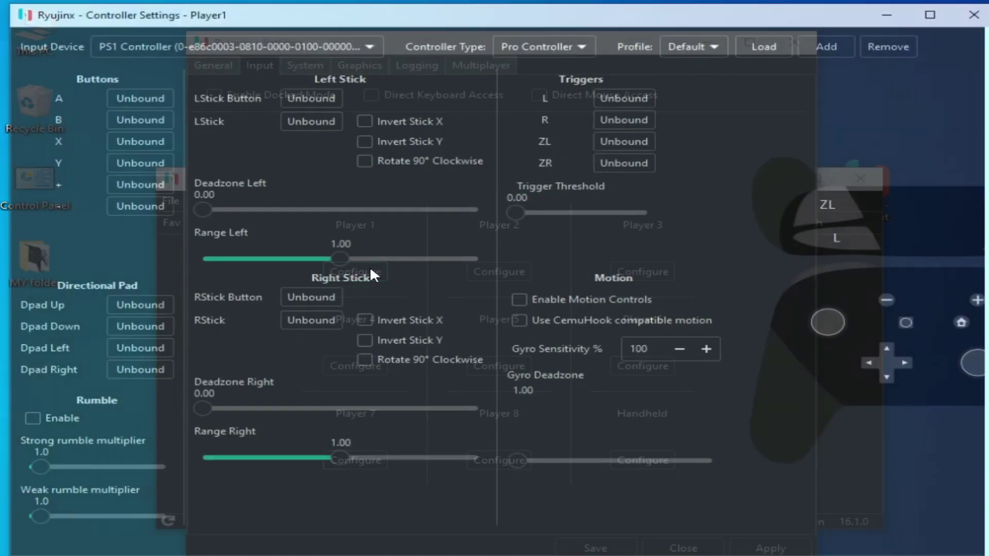
left_click(184, 50)
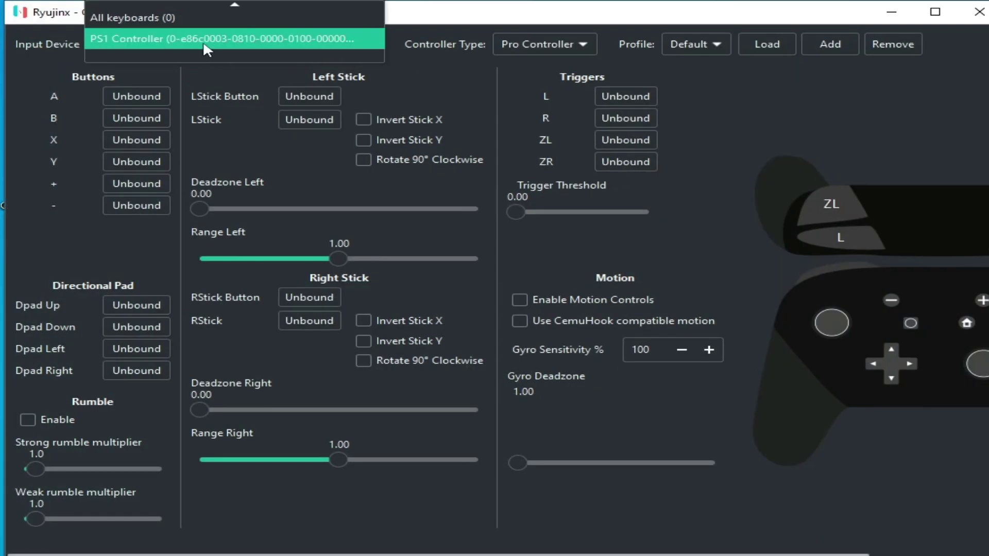
left_click(202, 39)
left_click(545, 41)
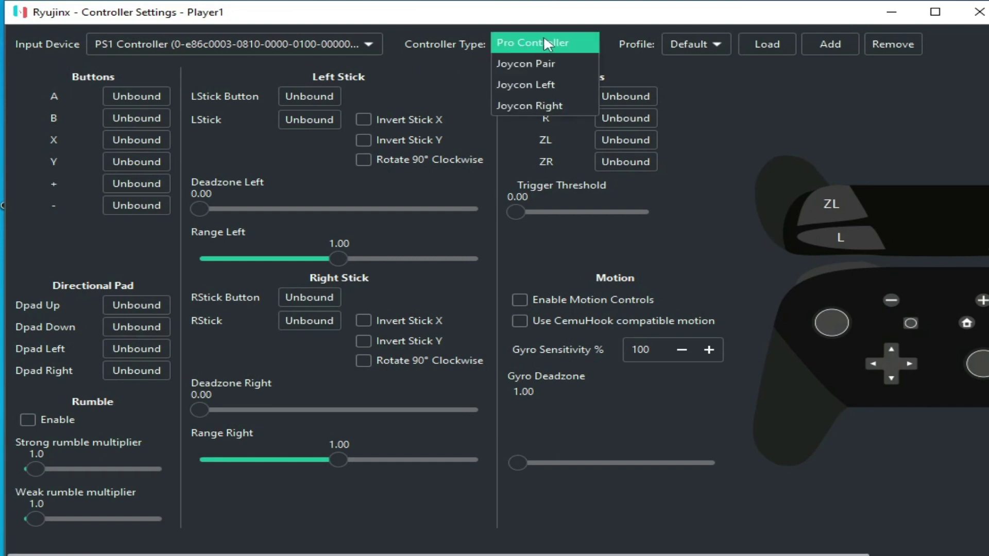
left_click(515, 42)
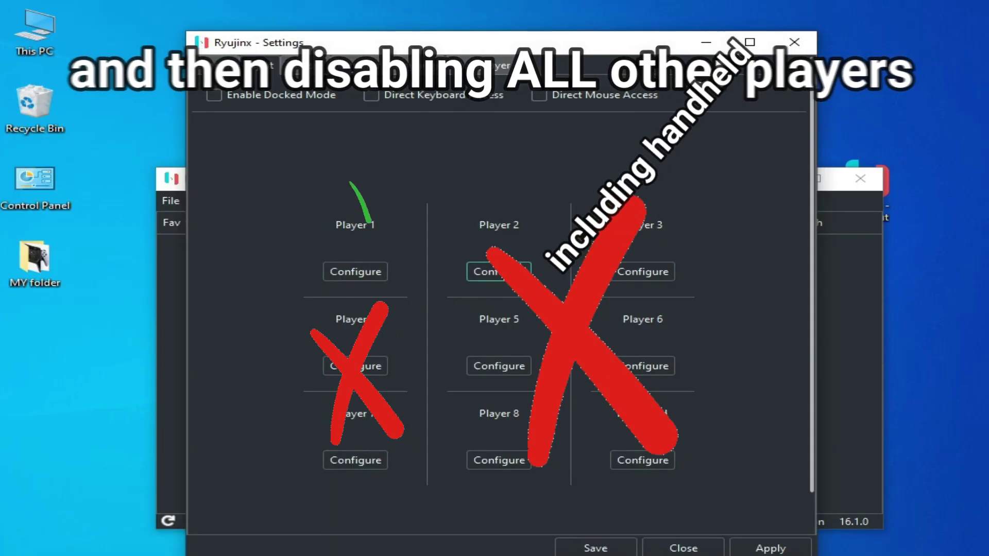
Step: Disable Player 2's input, open Players 7, 8 and Handheld configurations, then apply and save
left_click(499, 272)
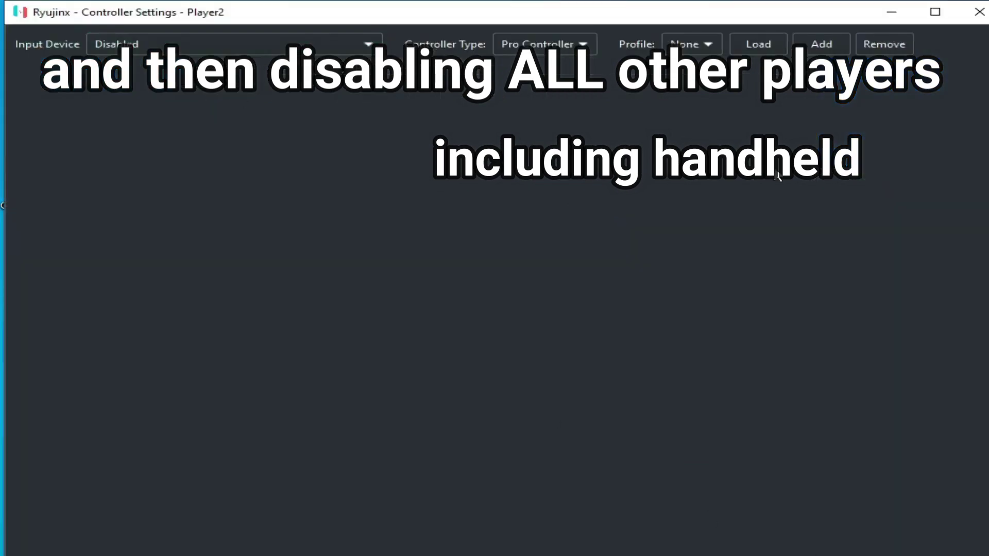
left_click(847, 551)
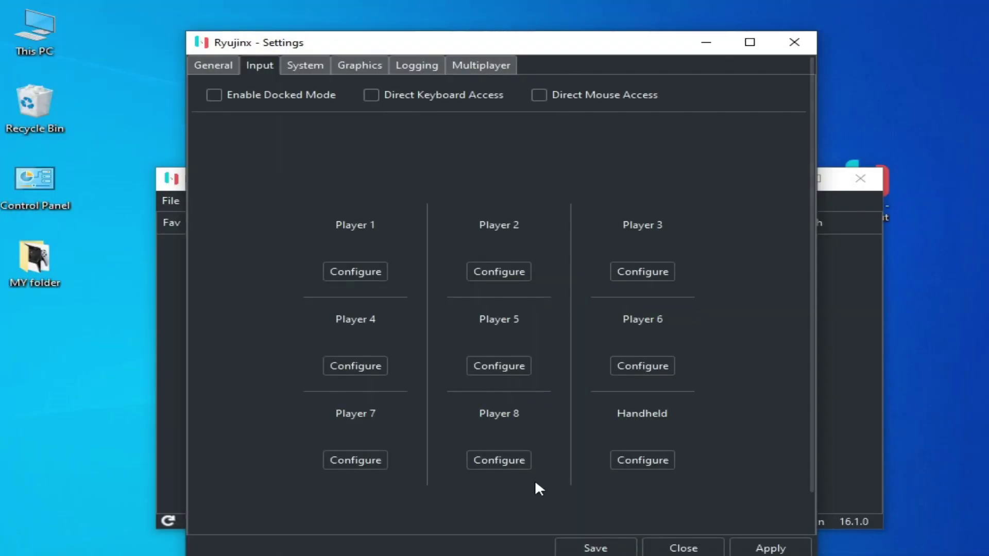
left_click(379, 459)
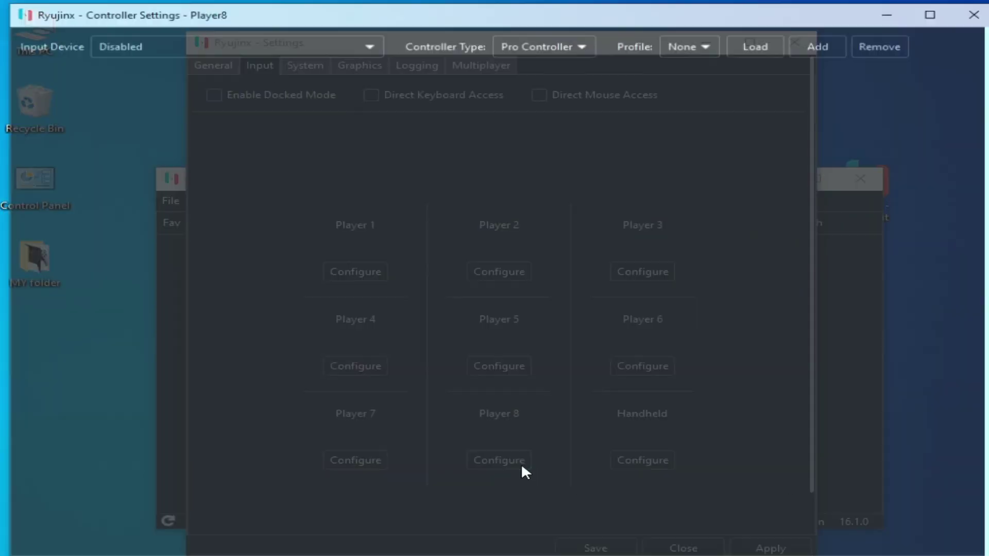
left_click(521, 463)
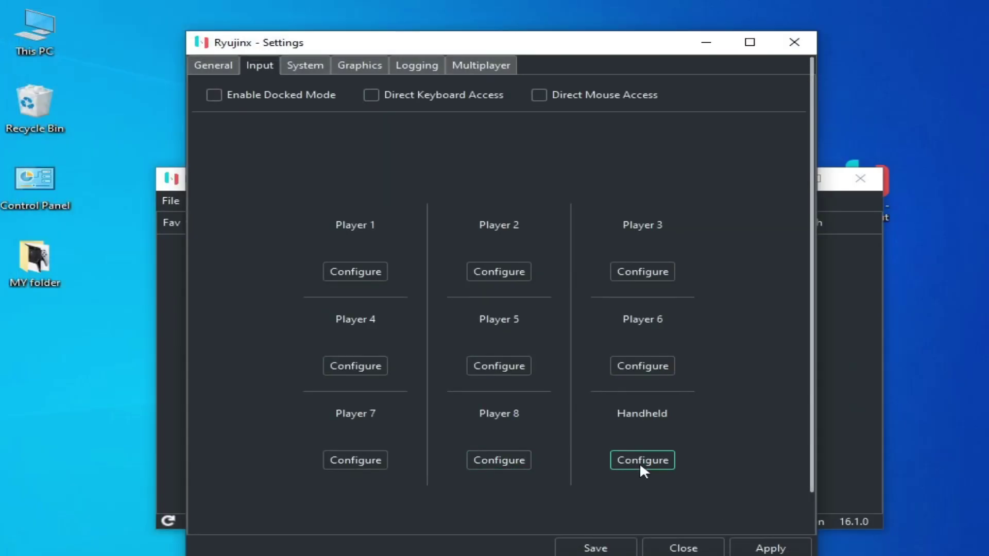
left_click(639, 463)
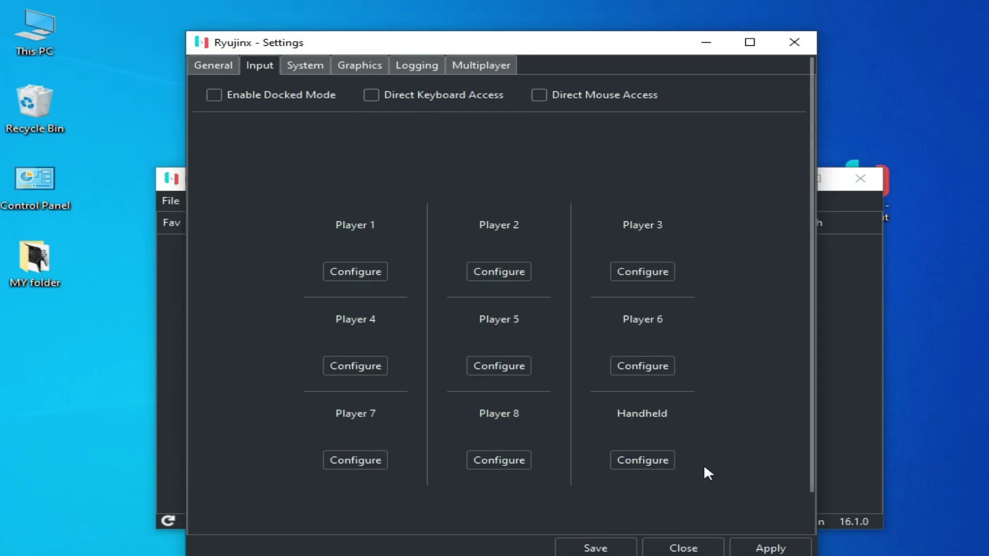
left_click(770, 548)
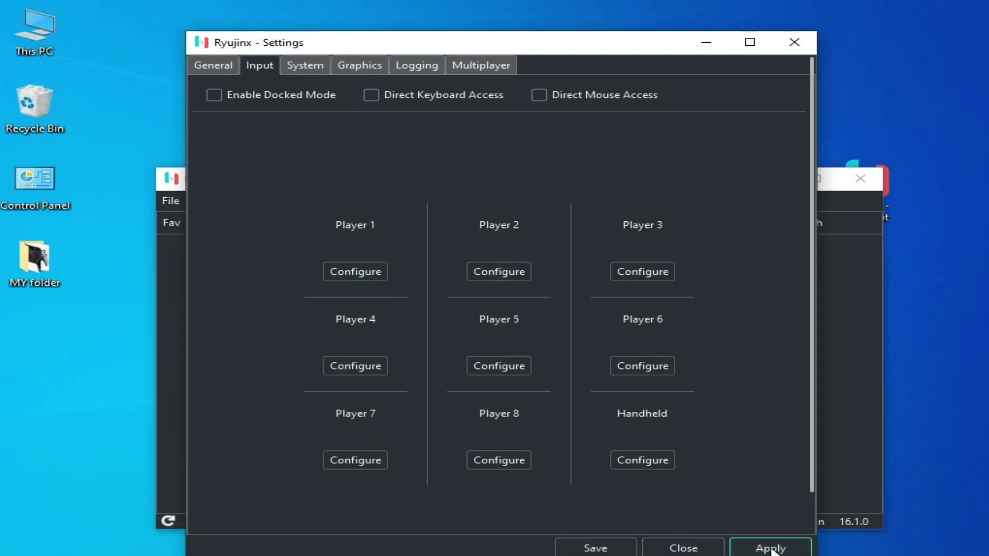
left_click(594, 547)
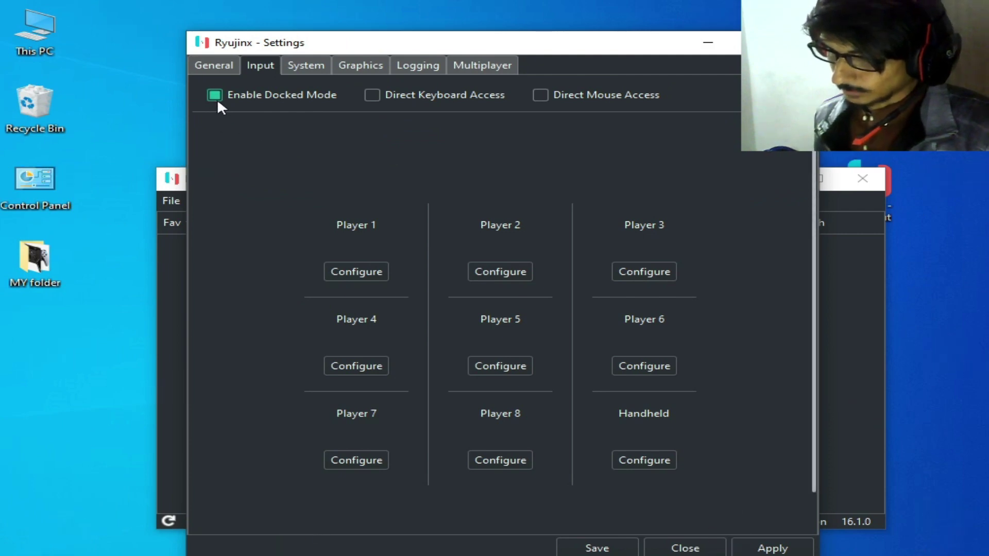
Step: Set Player 1 to PS1 Controller as Pro Controller, bind A to Y, and close
left_click(342, 271)
left_click(221, 43)
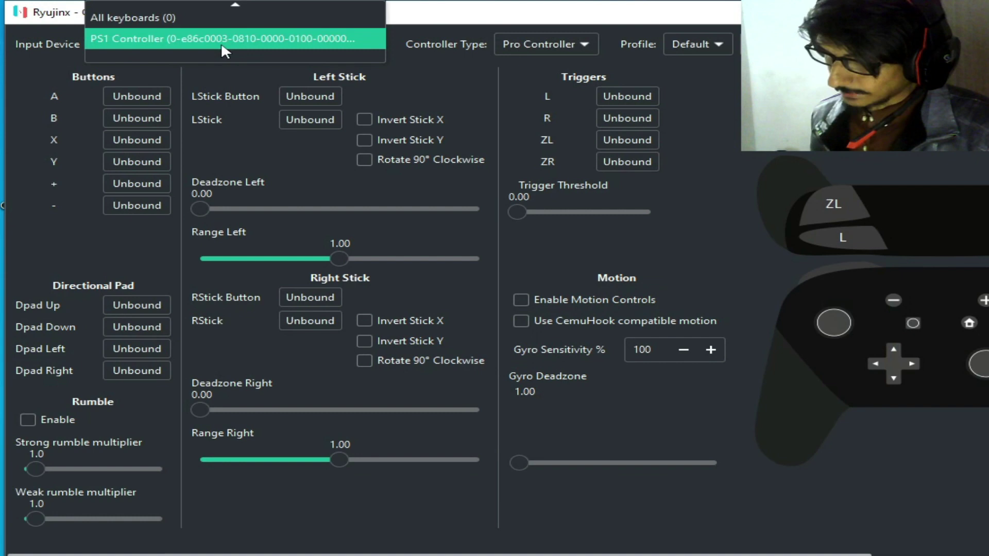
left_click(124, 40)
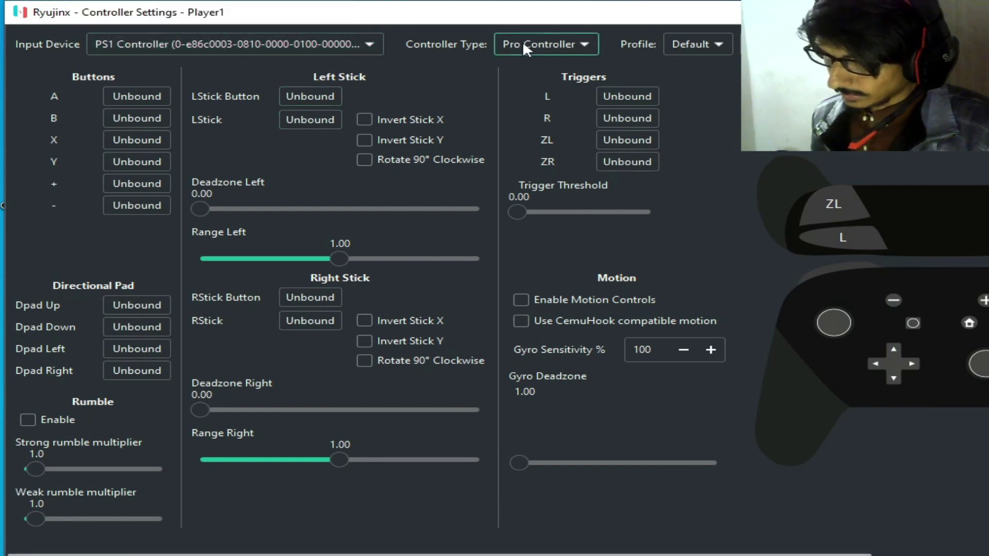
left_click(540, 45)
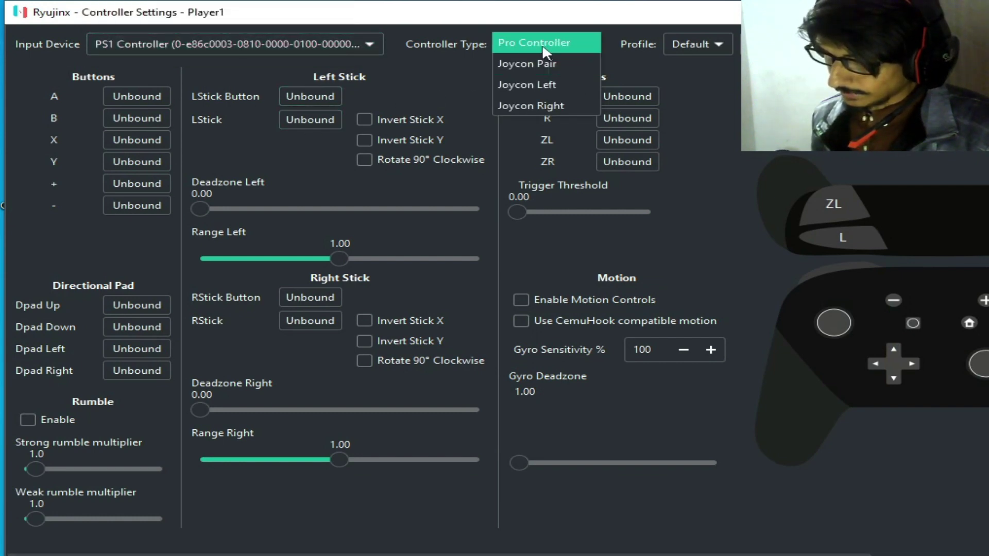
left_click(542, 45)
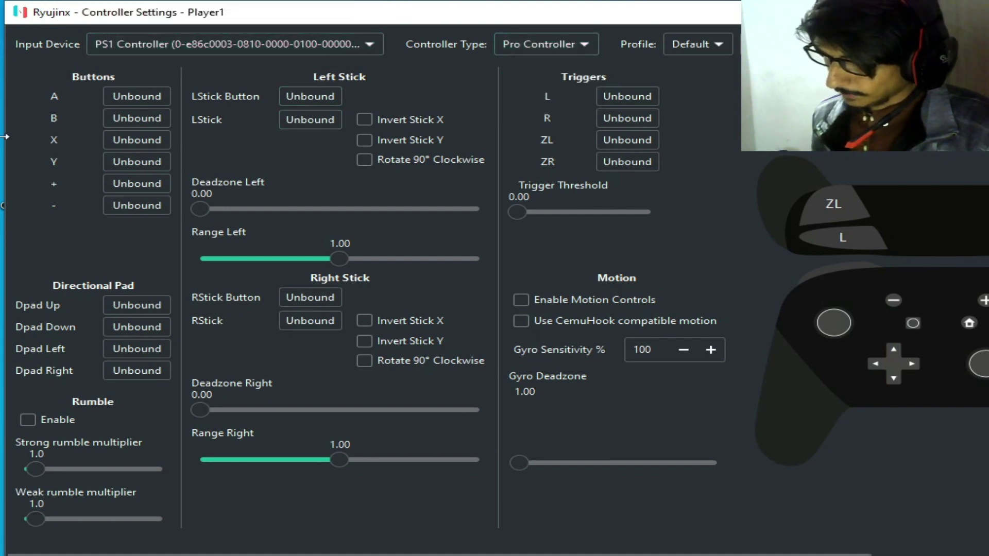
left_click(142, 96)
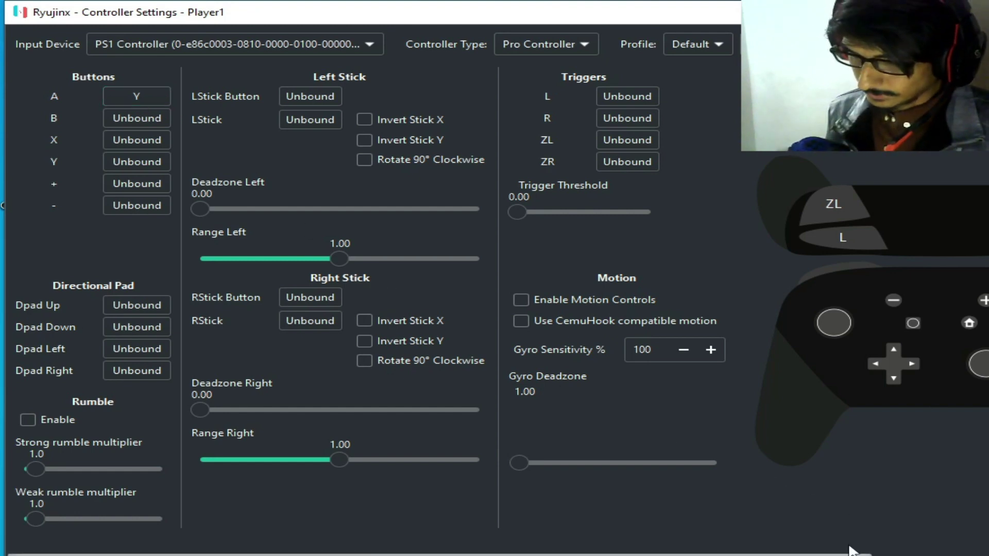
left_click(977, 12)
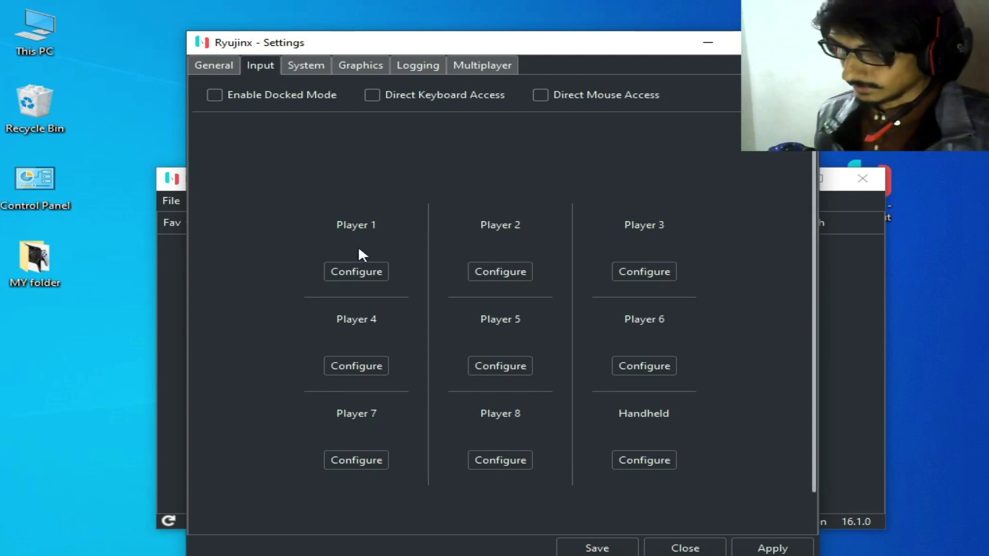
Step: Reopen Player 1's settings, keep PS1 Controller as Pro Controller, and start binding A
left_click(363, 268)
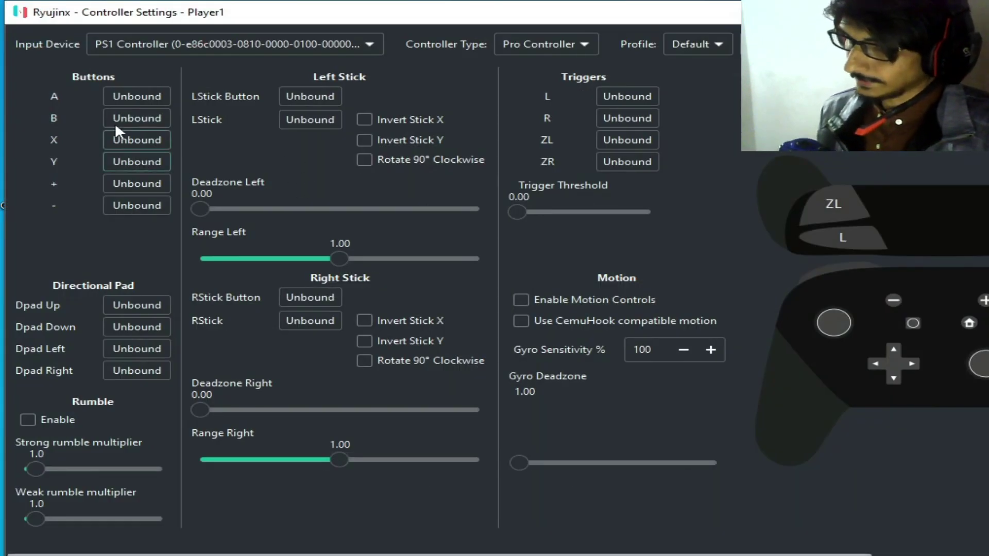
left_click(276, 44)
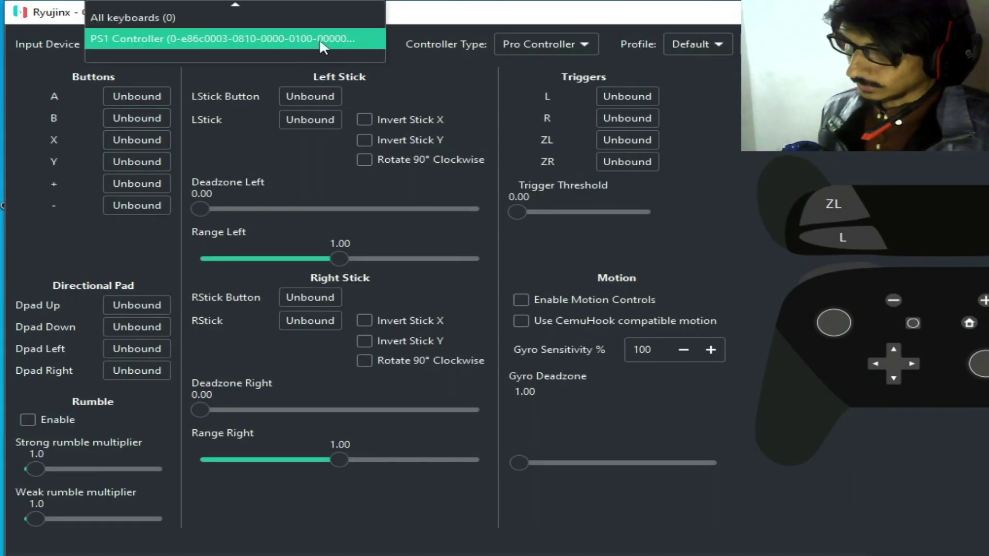
left_click(547, 44)
left_click(557, 44)
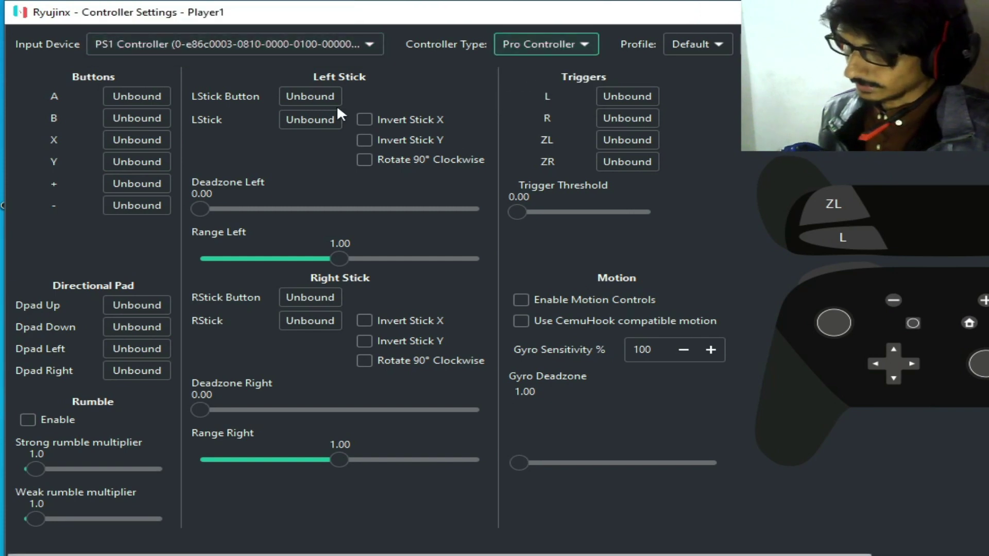
left_click(133, 101)
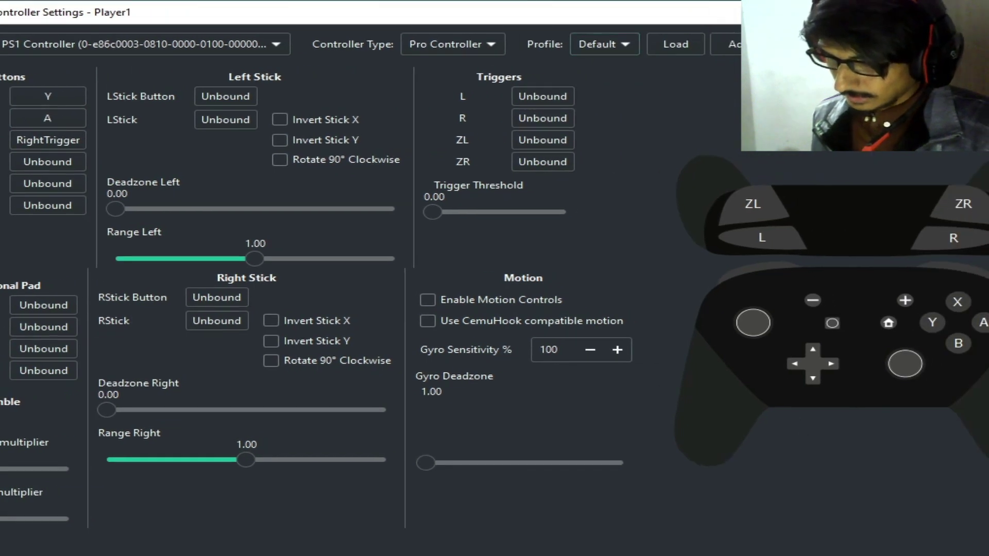
left_click(865, 550)
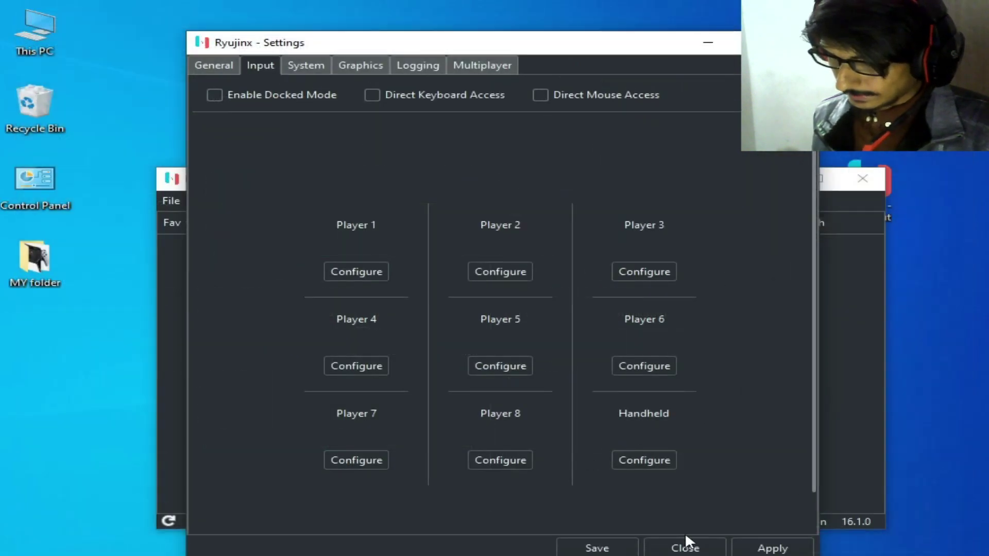
left_click(590, 549)
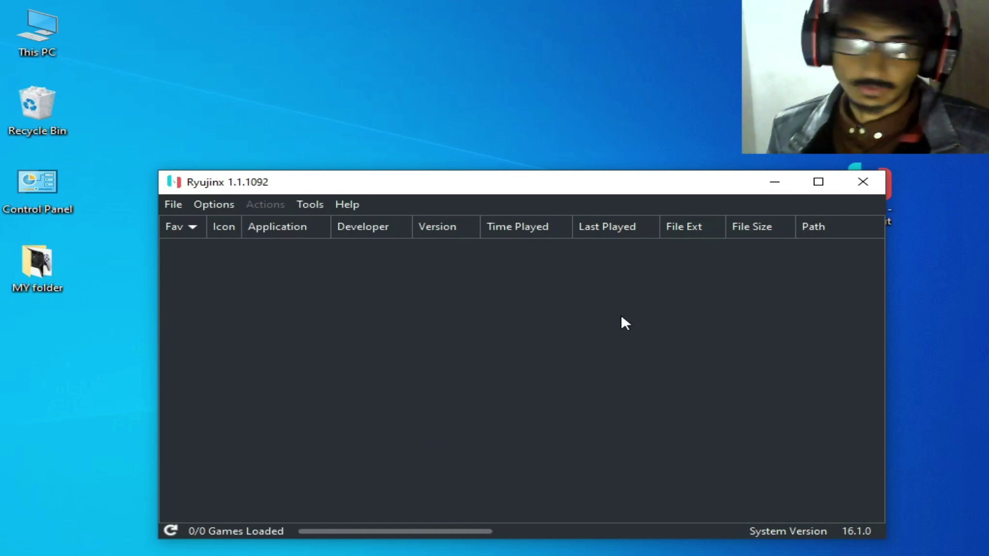
left_click(203, 205)
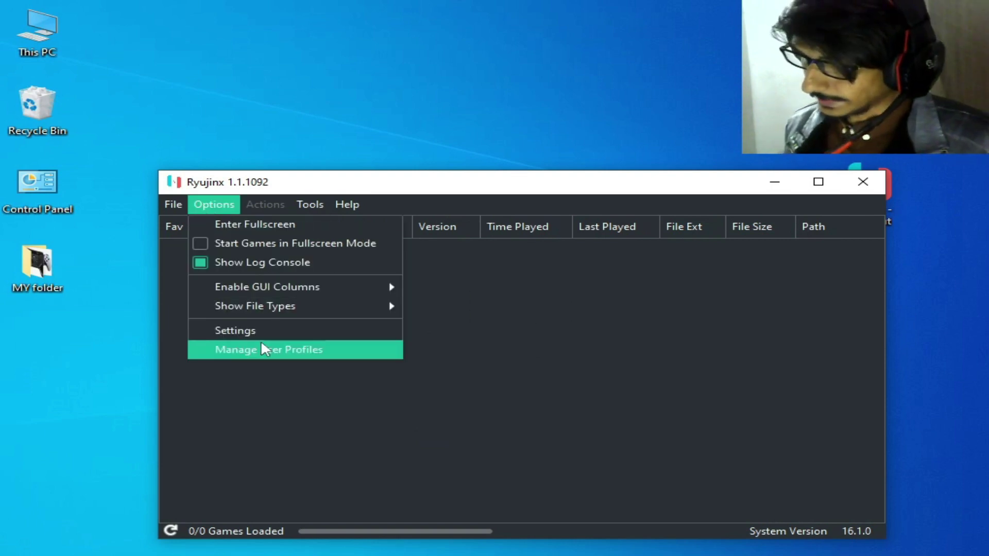
left_click(247, 333)
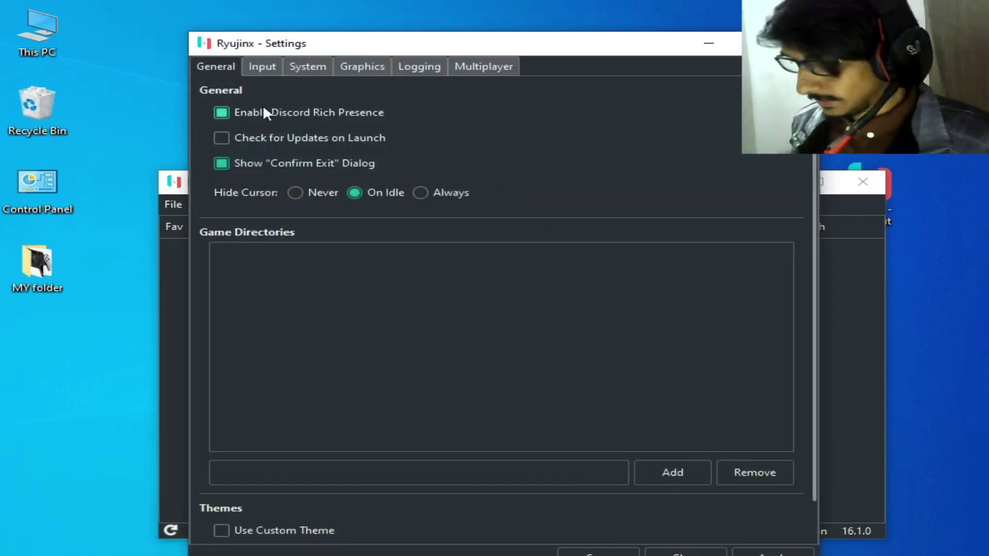
left_click(252, 68)
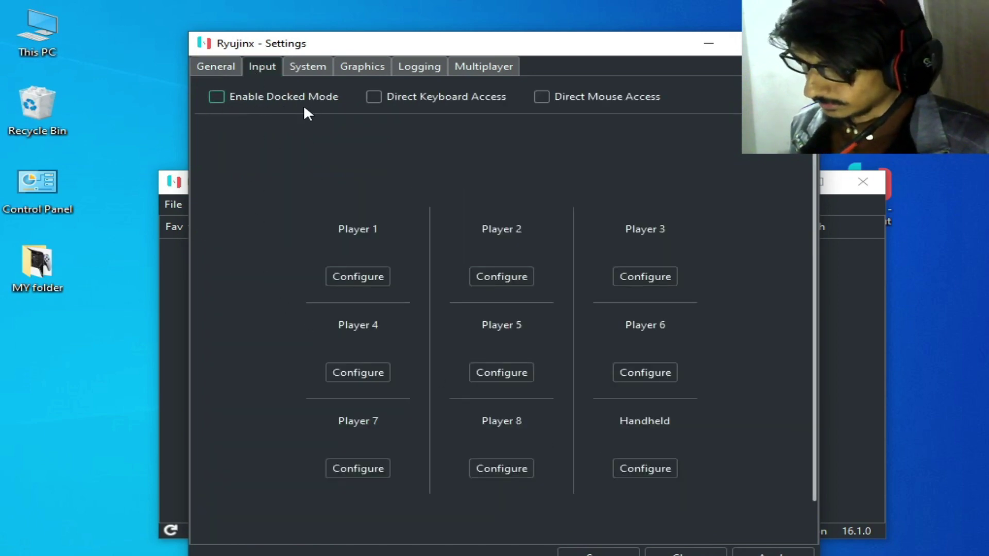
Step: Assign the PS1 Controller as the Handheld input device and save
left_click(638, 467)
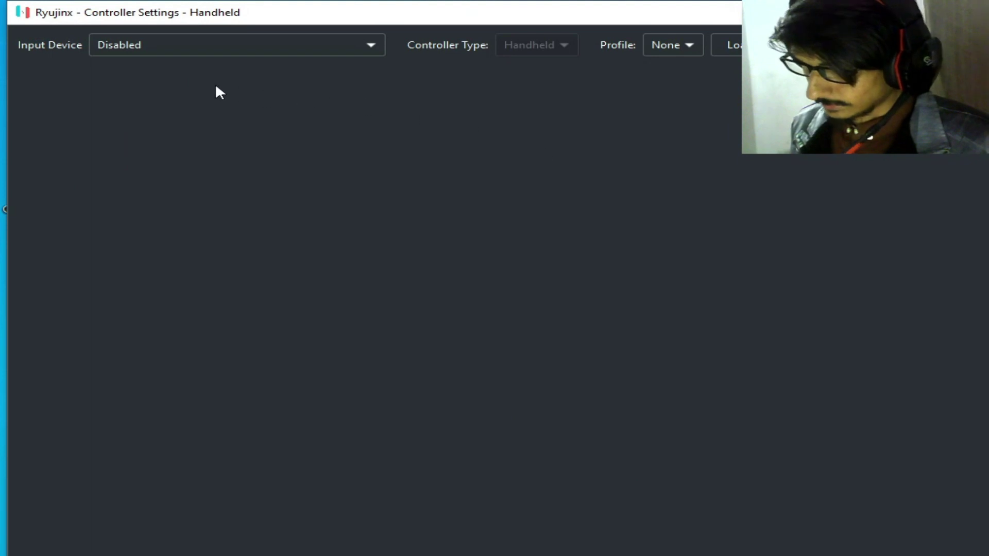
left_click(307, 44)
left_click(173, 83)
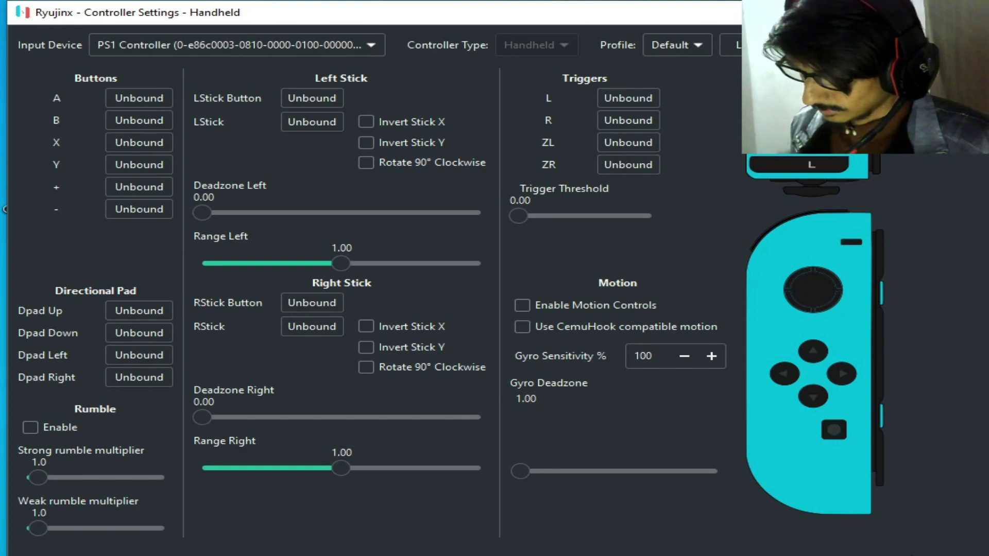
left_click(766, 520)
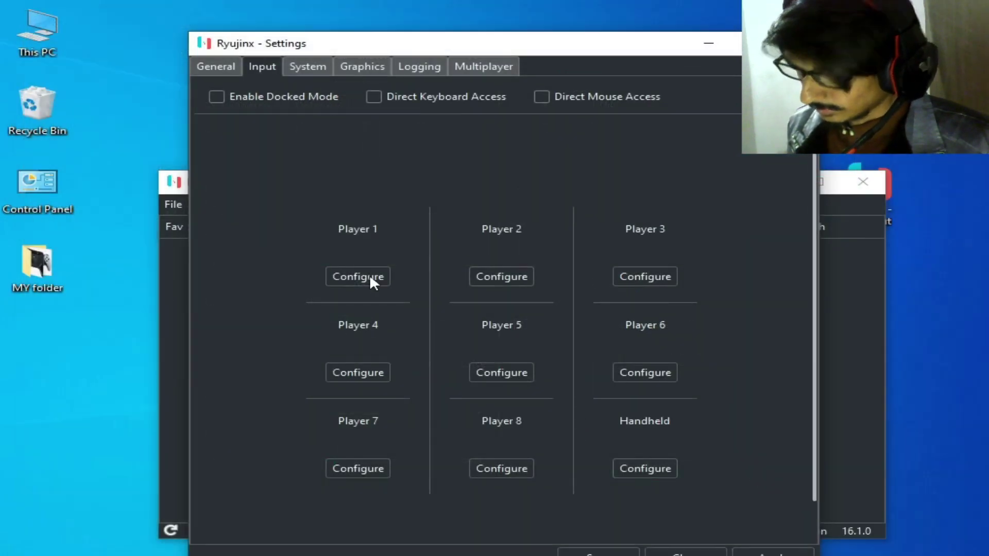
Step: Set Player 1's input device to Disabled and save
left_click(354, 276)
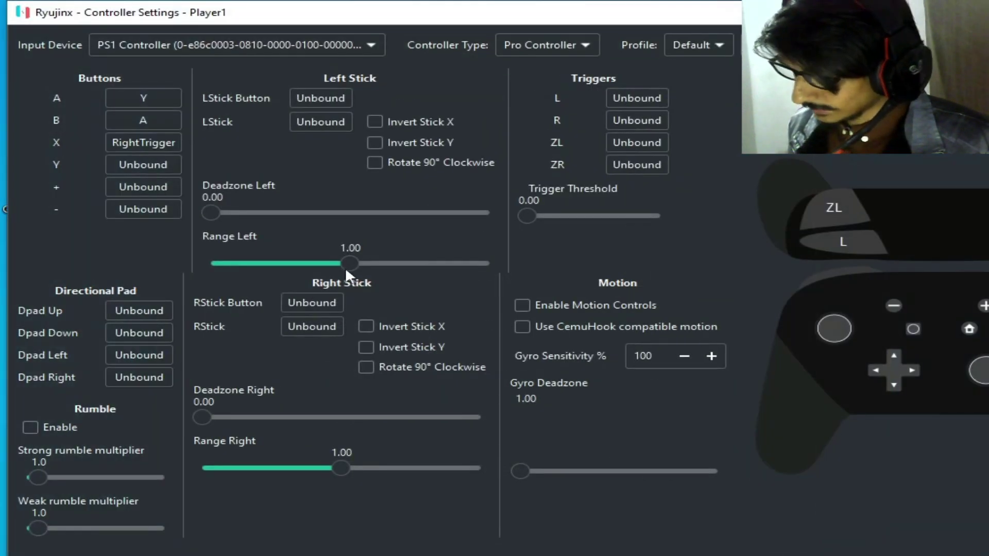
left_click(178, 43)
scroll(170, 14, "up", 1)
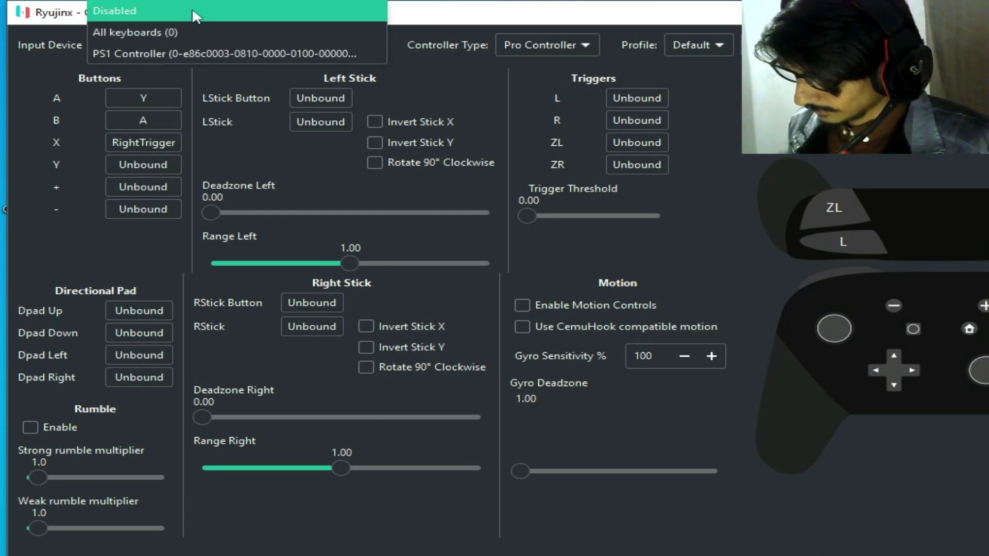
left_click(131, 18)
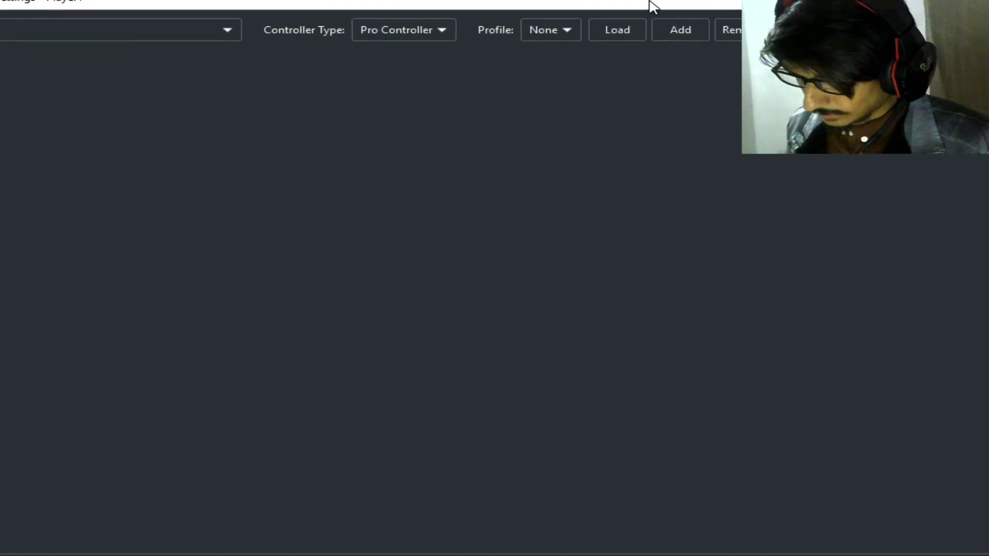
left_click(864, 555)
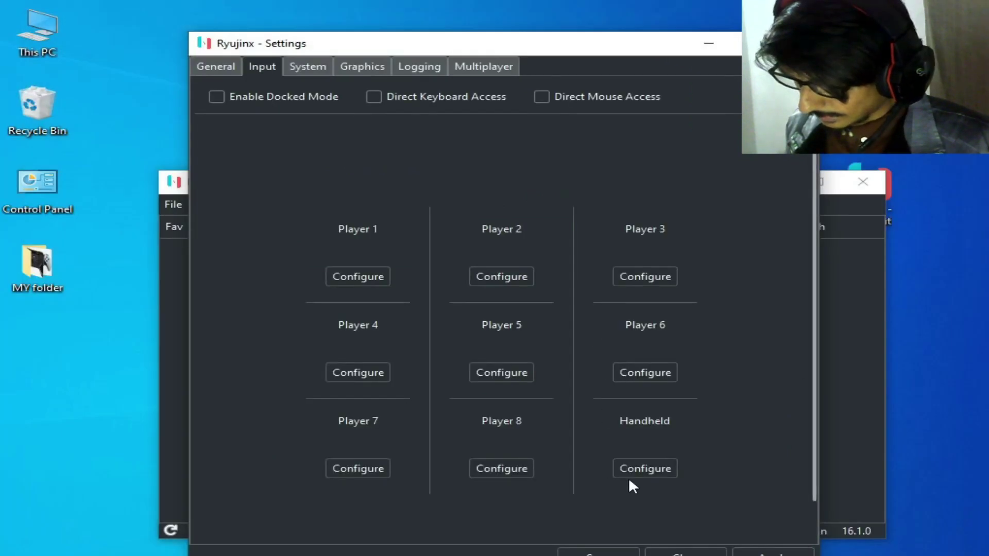
Step: Put Handheld on the PS1 Controller, mapping A→B, B→A, X/Y→RightShoulder, +→RightTrigger, and save
left_click(655, 468)
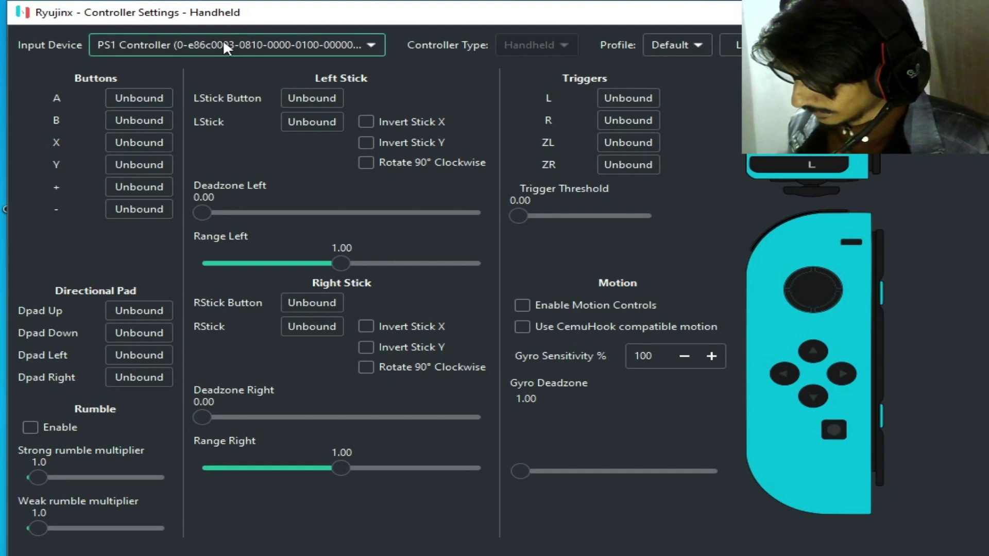
left_click(225, 44)
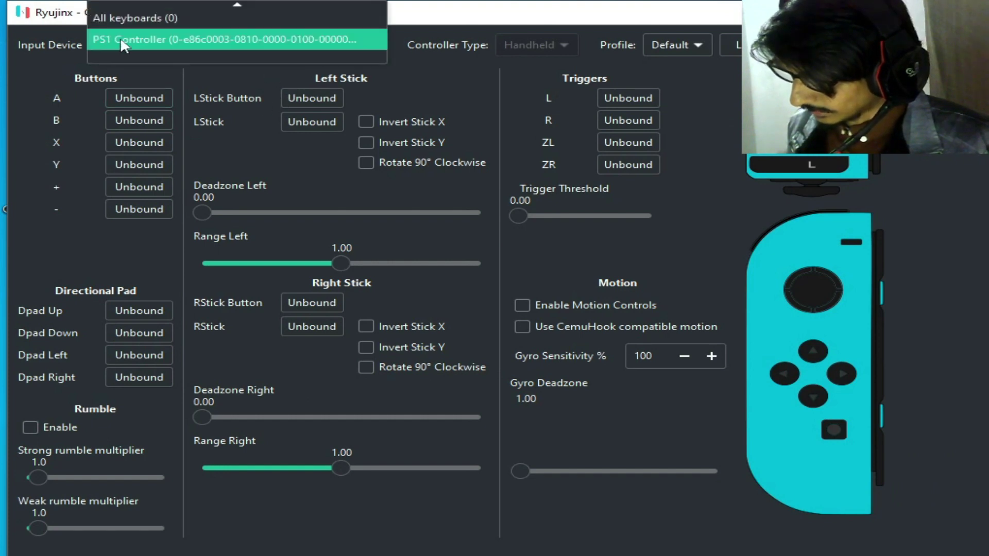
left_click(153, 50)
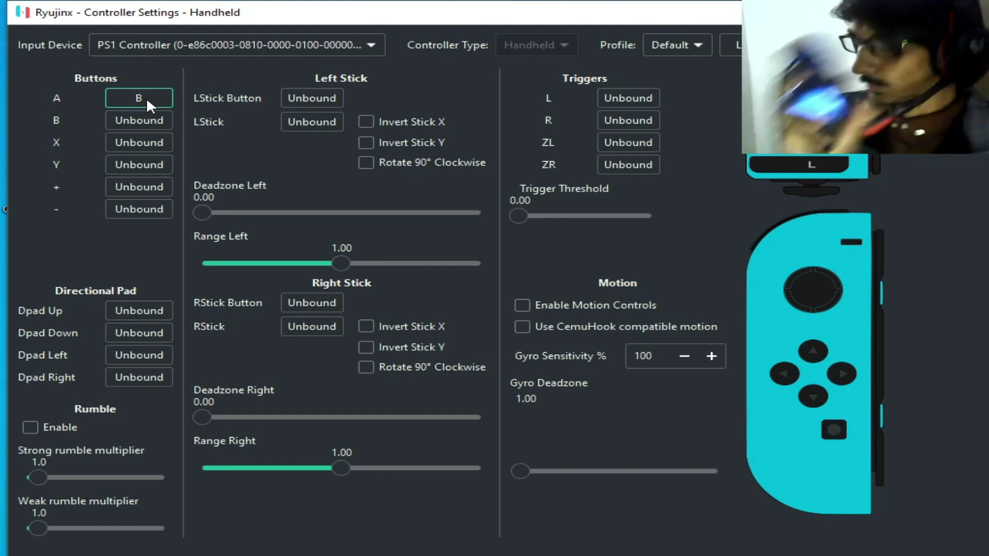
left_click(148, 120)
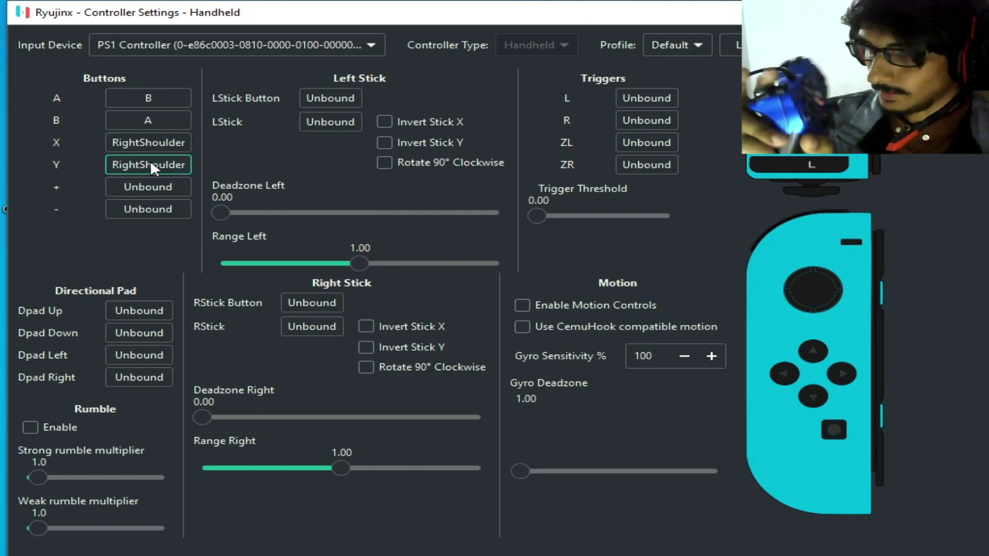
left_click(155, 188)
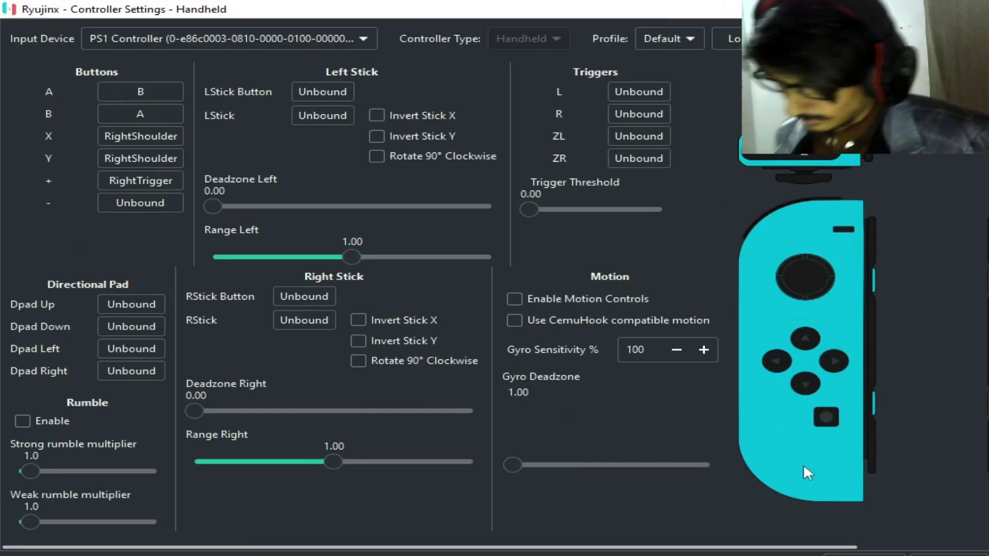
left_click(706, 512)
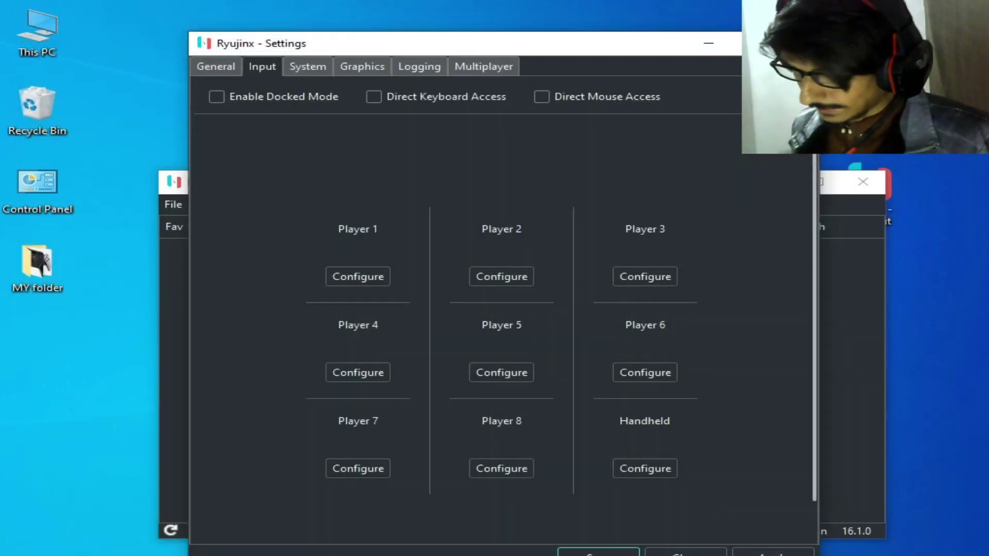
Step: Reopen the emulator settings on the Input page
left_click(599, 551)
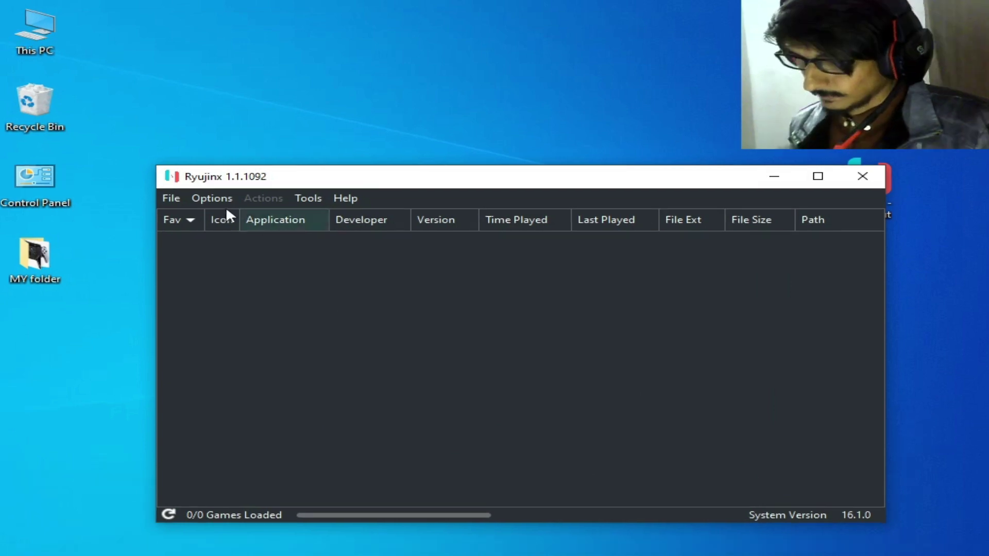
left_click(214, 205)
left_click(237, 331)
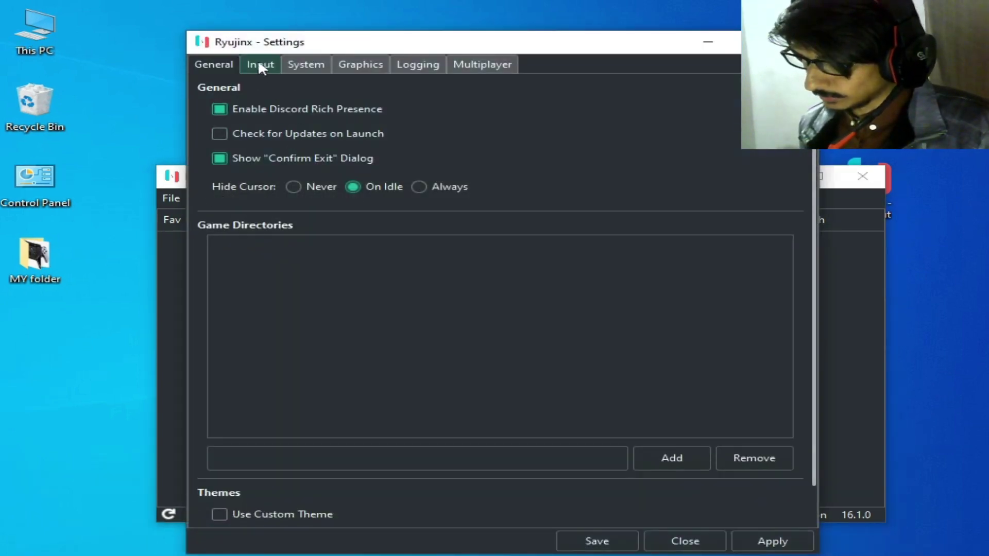
left_click(259, 64)
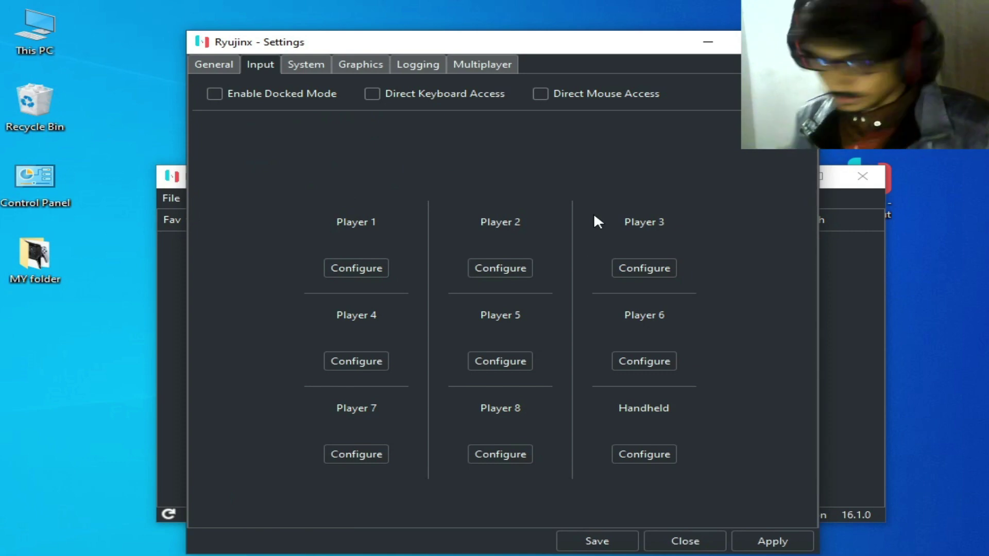
Step: Set Player 1's input device to the PS1 Controller and save the settings
left_click(379, 267)
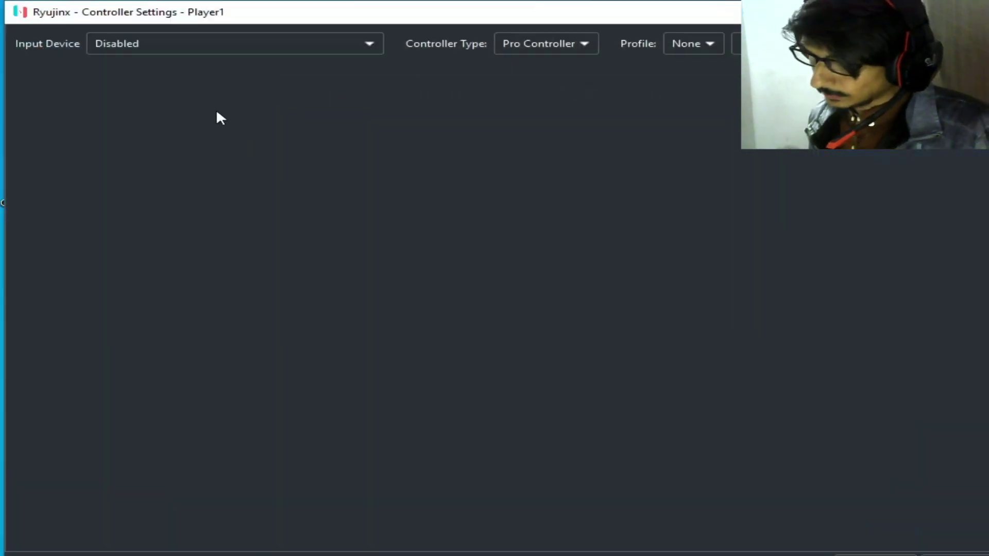
left_click(163, 39)
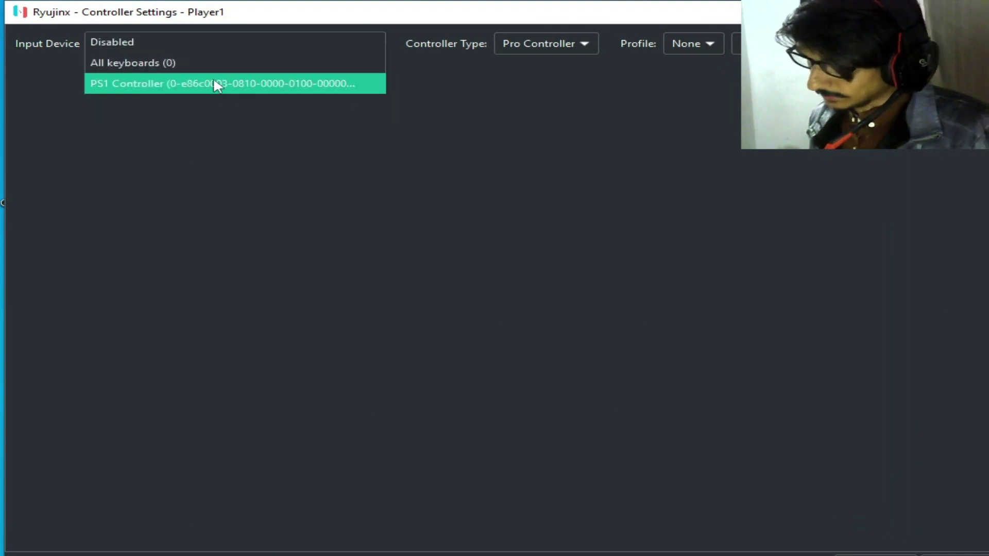
left_click(216, 83)
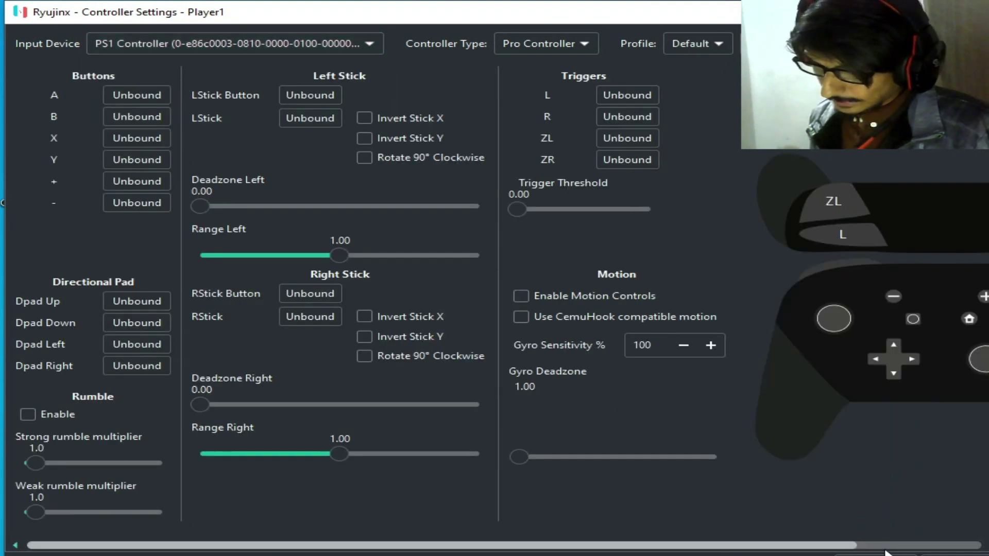
left_click(885, 553)
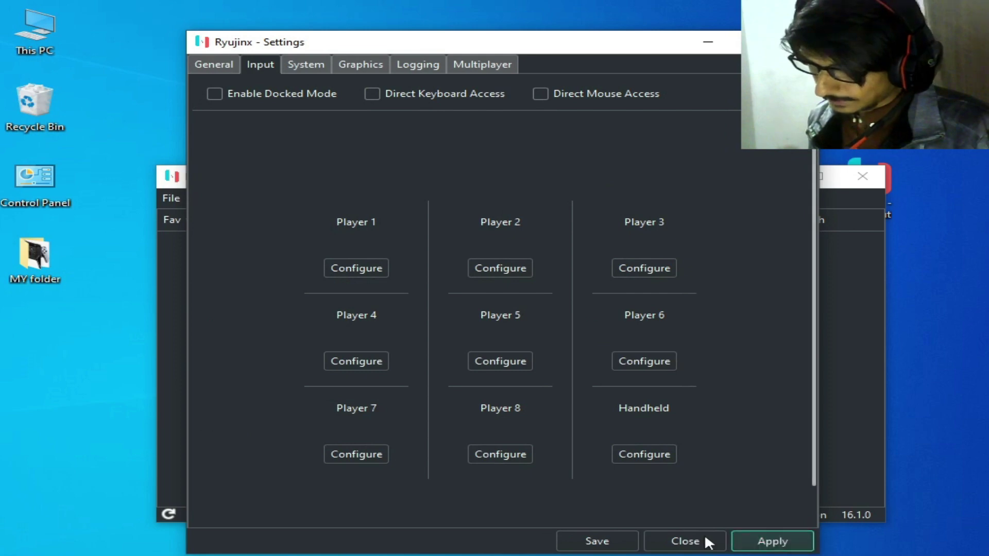
left_click(587, 540)
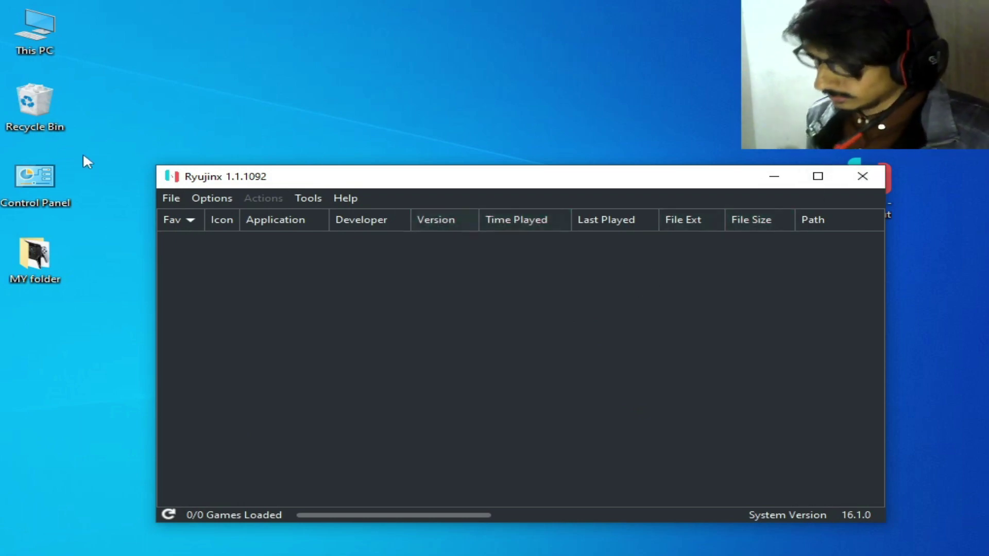
Step: Open the Ryujinx data folder, close the emulator, and delete Config.json
left_click(167, 201)
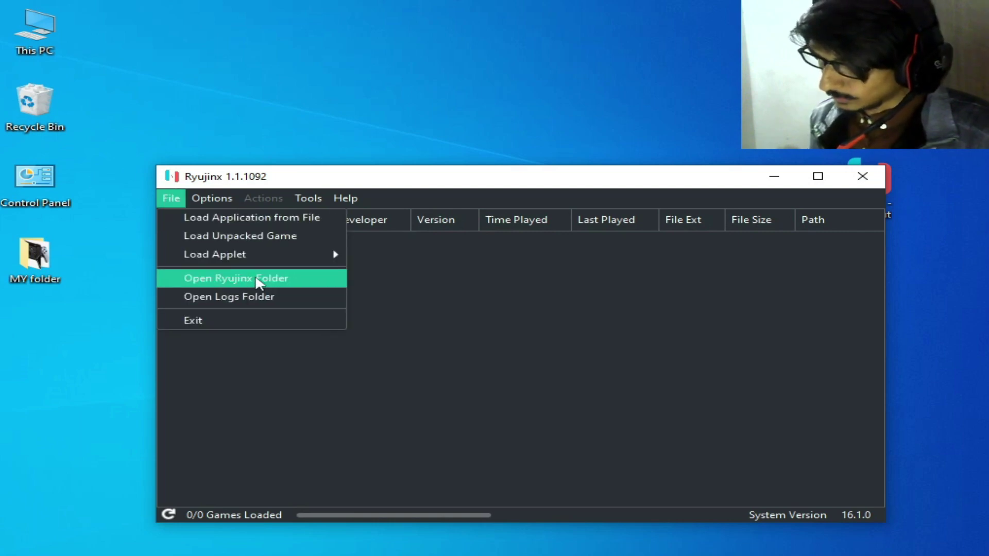
left_click(258, 282)
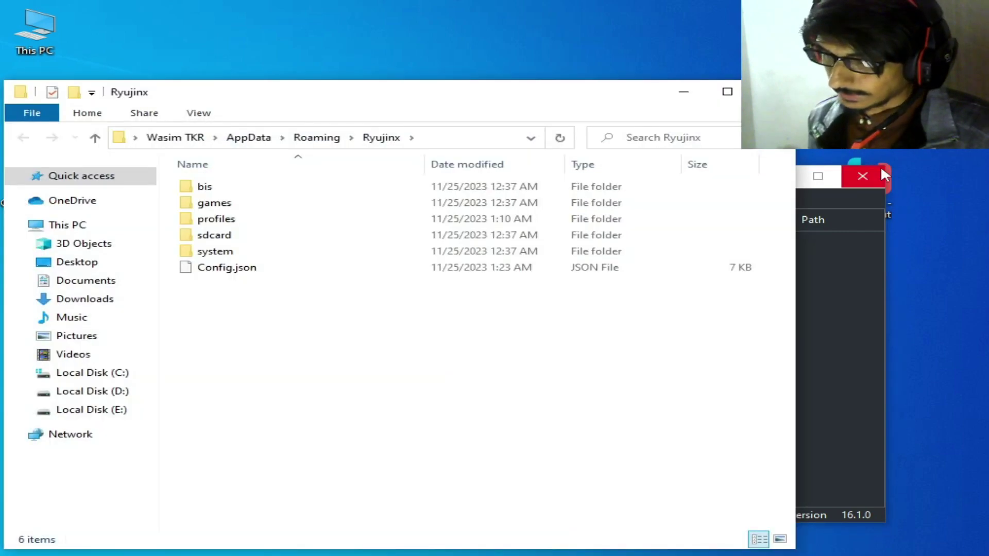
left_click(865, 177)
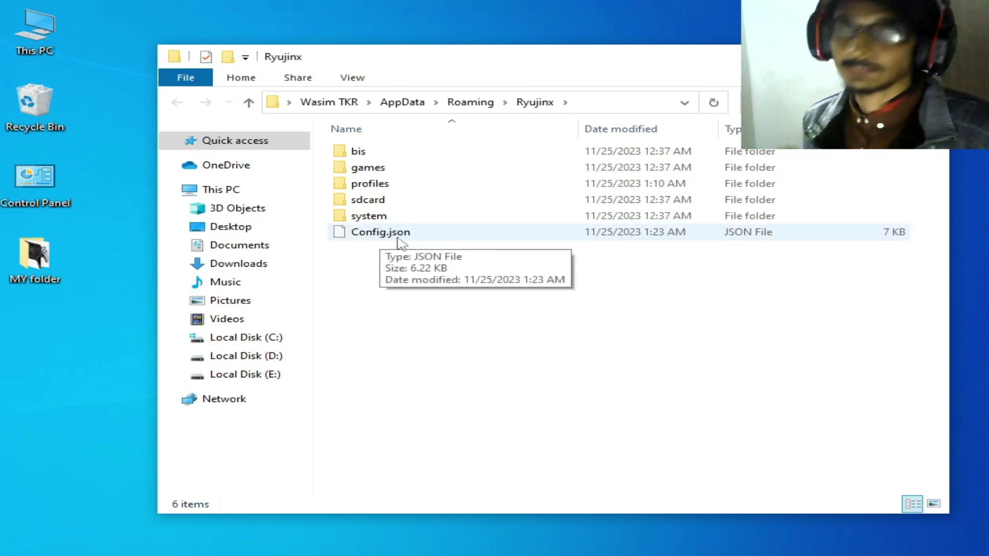
left_click(366, 235)
right_click(367, 236)
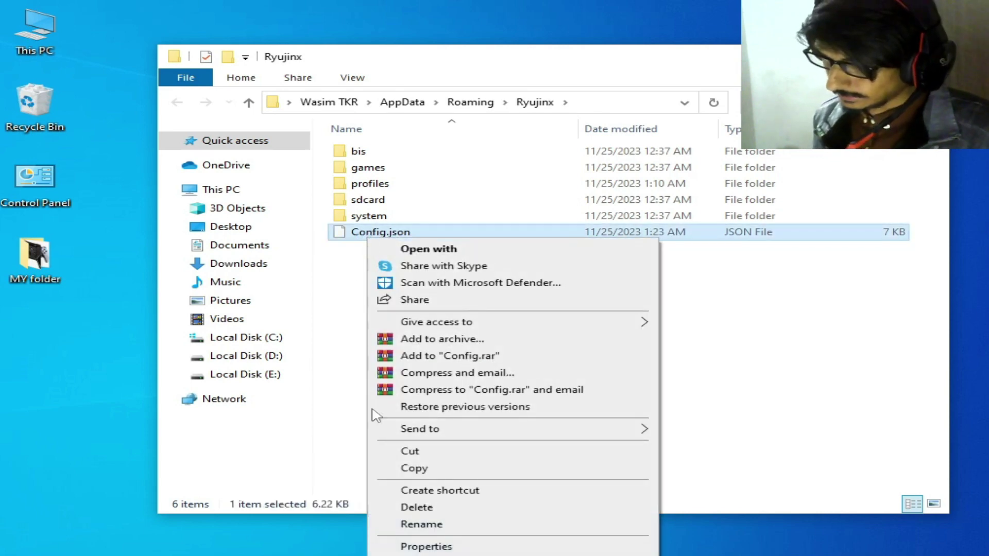
left_click(412, 508)
Step: Delete Profiles.json from the system subfolder
left_click(387, 221)
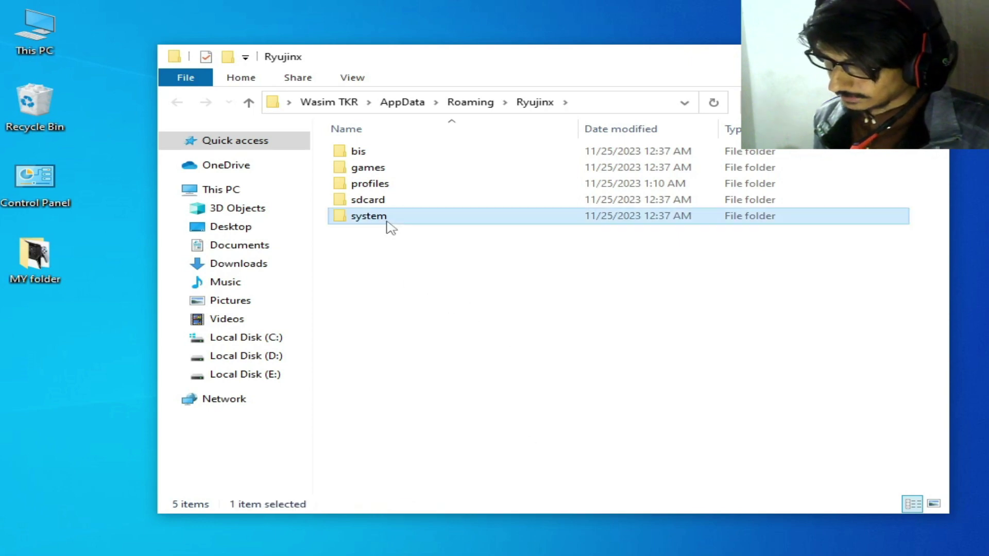
double_click(381, 219)
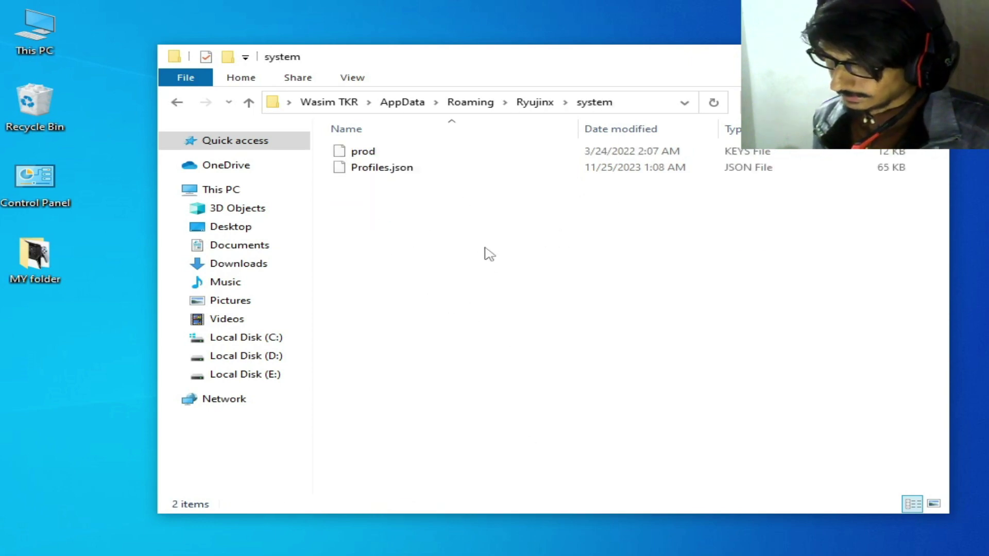
left_click(394, 172)
right_click(394, 173)
left_click(443, 441)
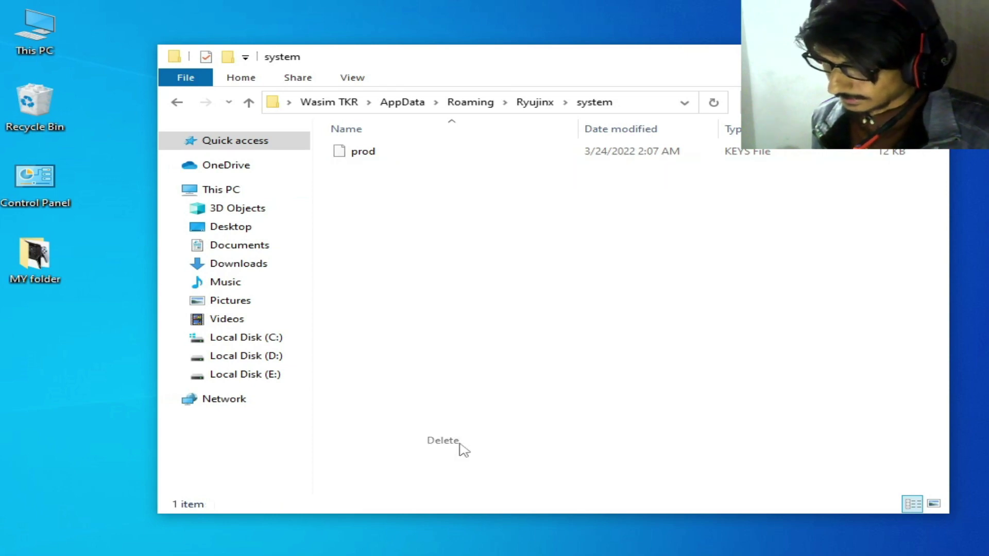
Step: Close Explorer, relaunch Ryujinx from its shortcut, and decline the 1.1.1093 update
key("alt+F4")
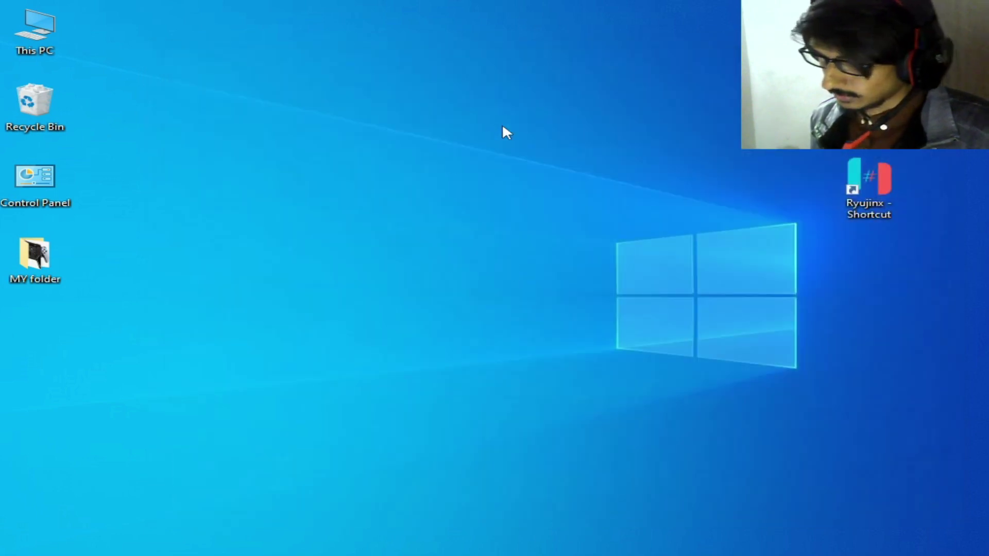
right_click(858, 177)
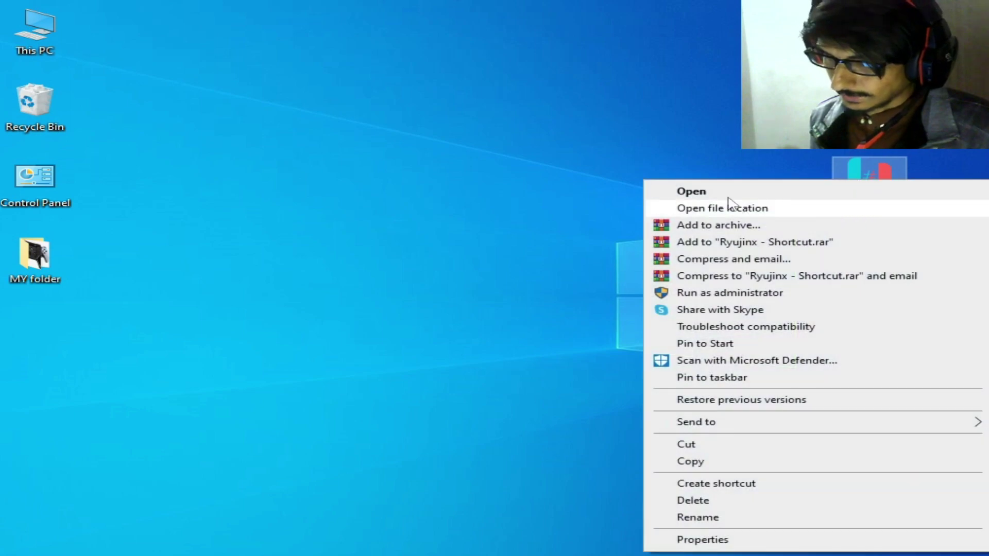
left_click(726, 191)
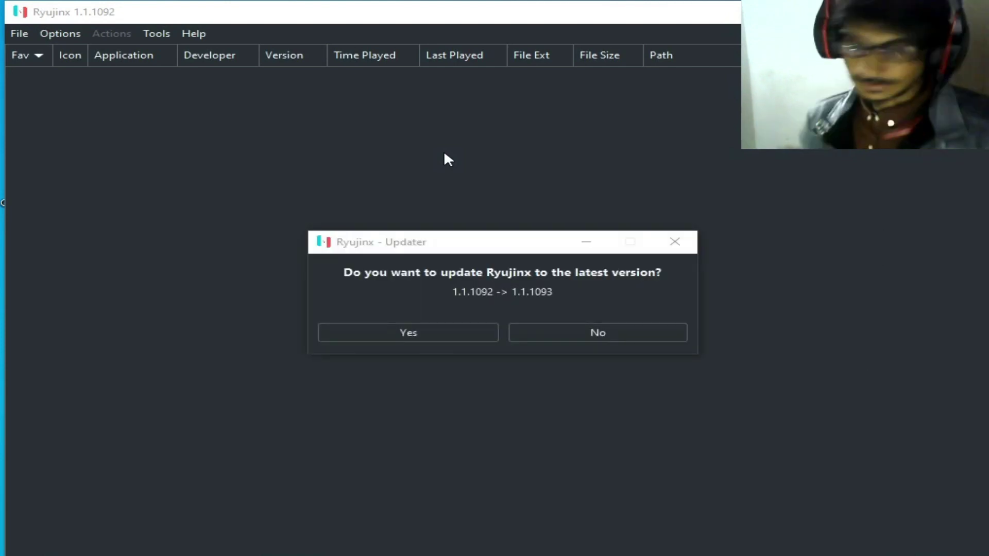
left_click(580, 334)
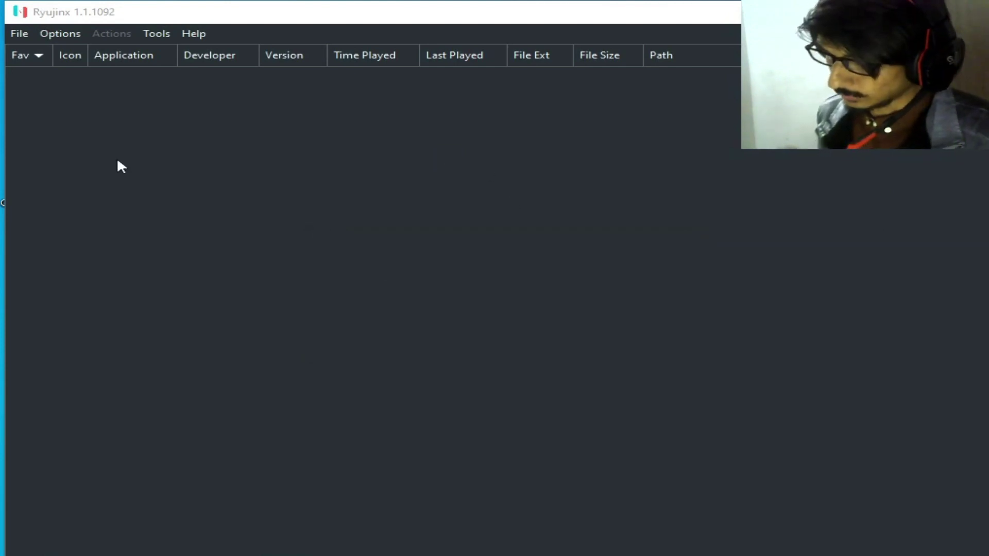
Step: Set Player 1 to the PS1 Controller as a Pro Controller in Input settings
left_click(58, 33)
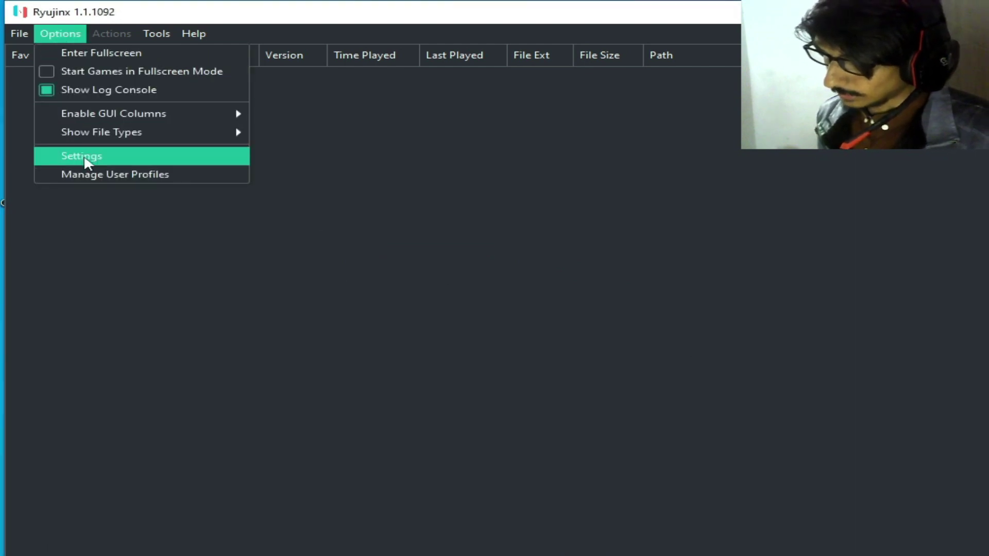
left_click(88, 156)
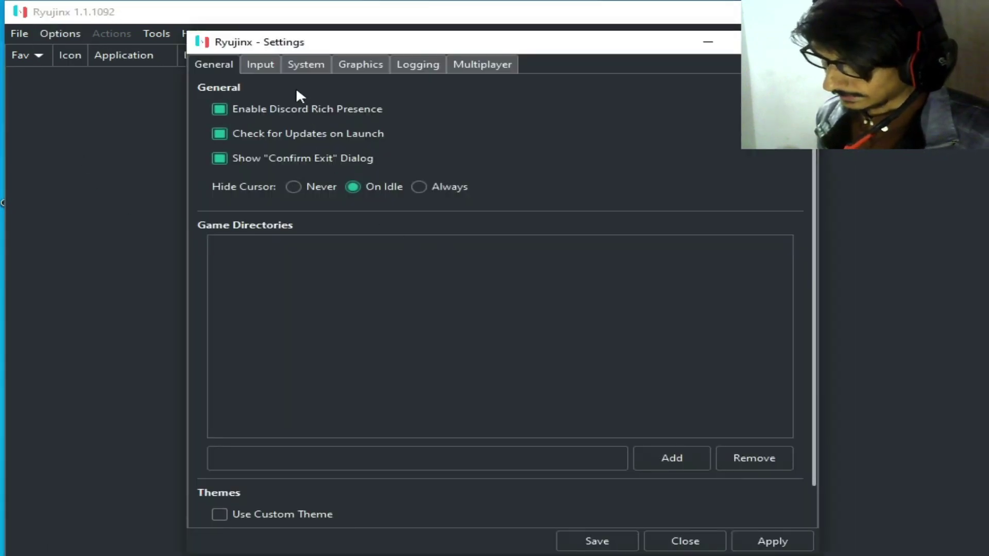
left_click(257, 65)
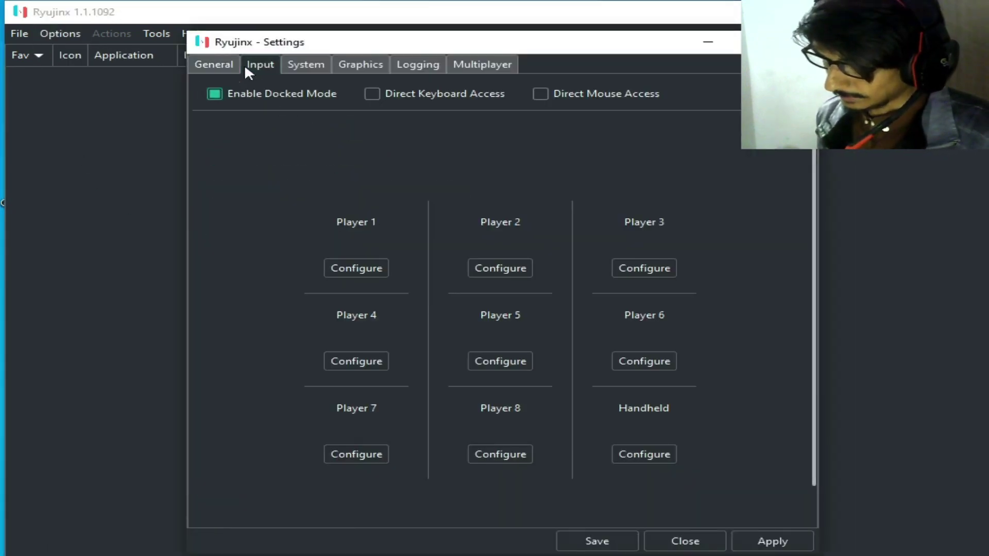
left_click(355, 269)
left_click(187, 43)
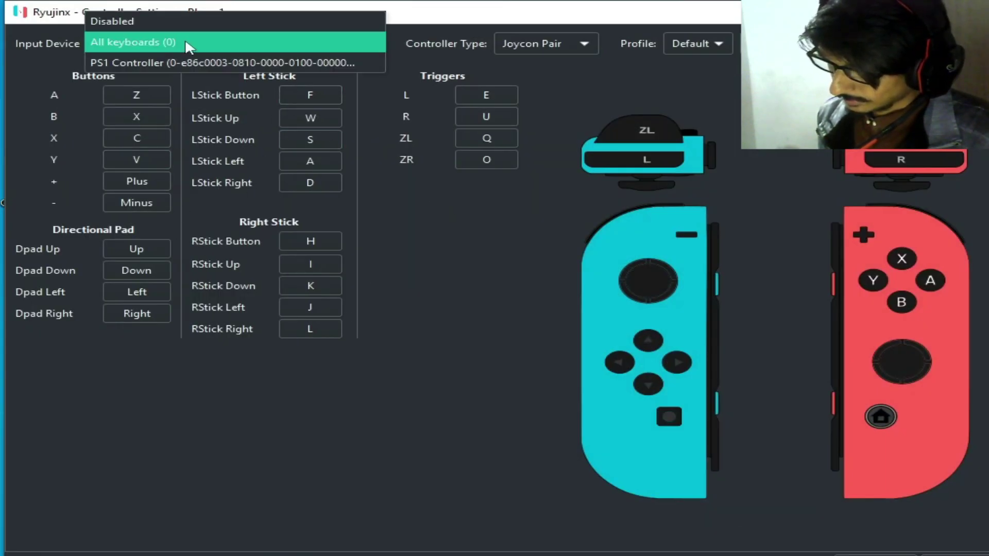
left_click(166, 61)
left_click(547, 45)
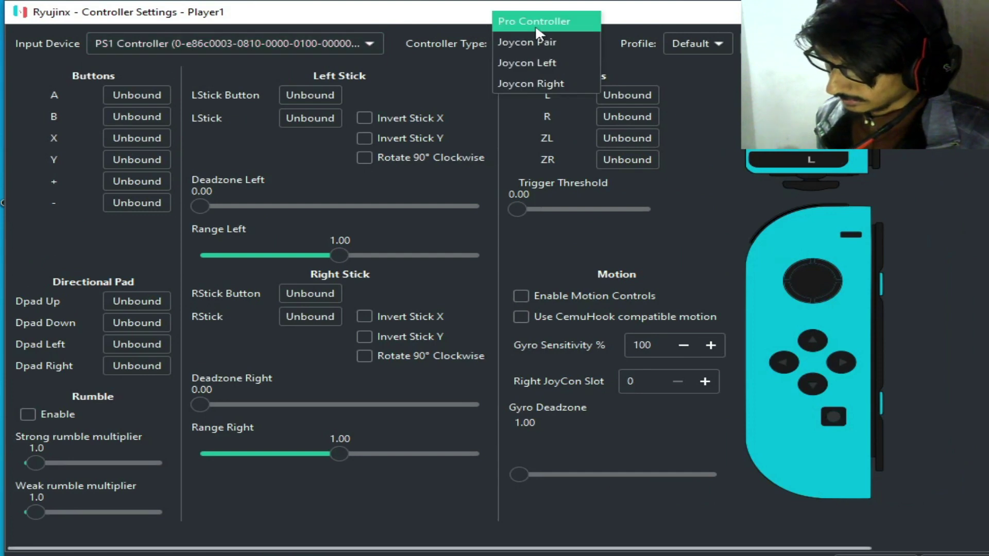
left_click(536, 22)
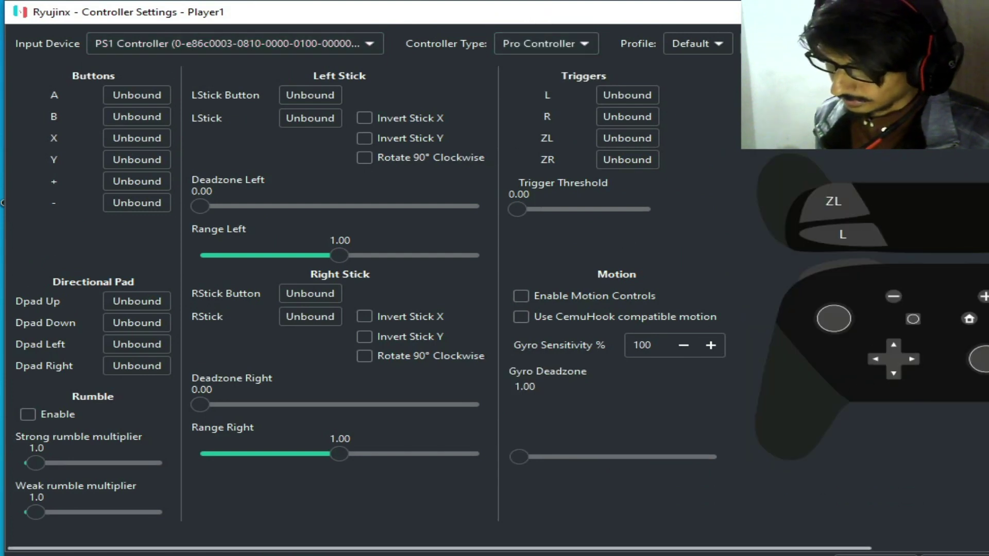
key("alt+F4")
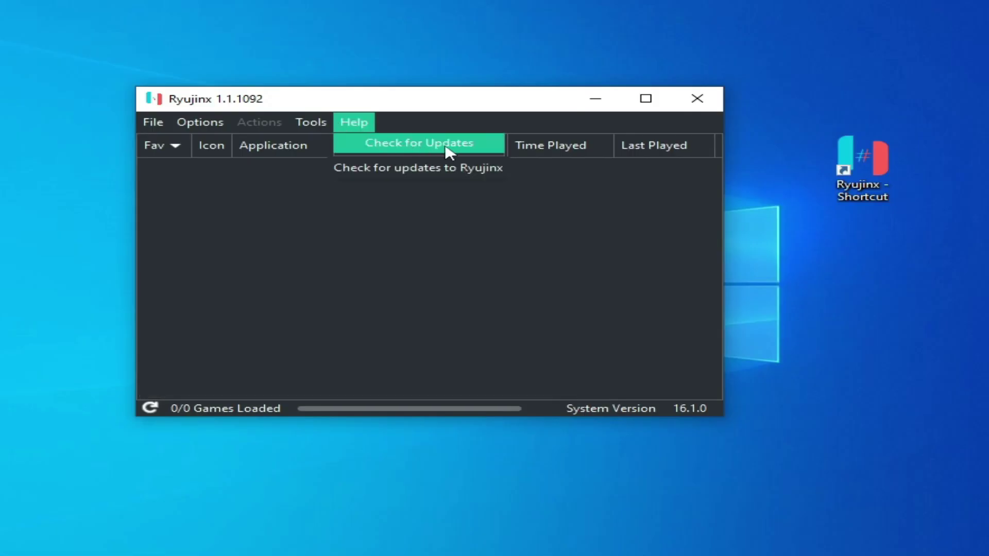
Step: Check for updates to bring up the 1.1.1092 → 1.1.1093 updater prompt
left_click(447, 146)
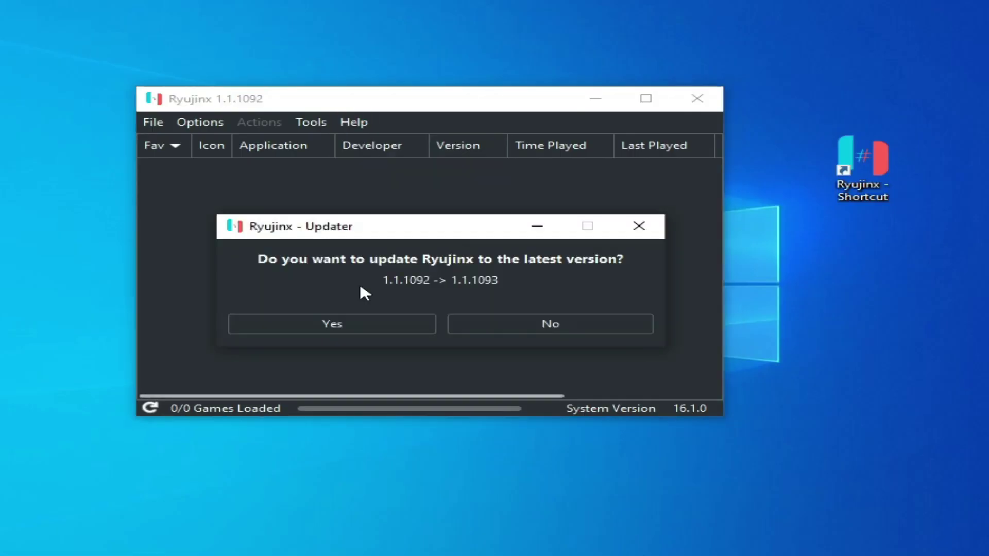